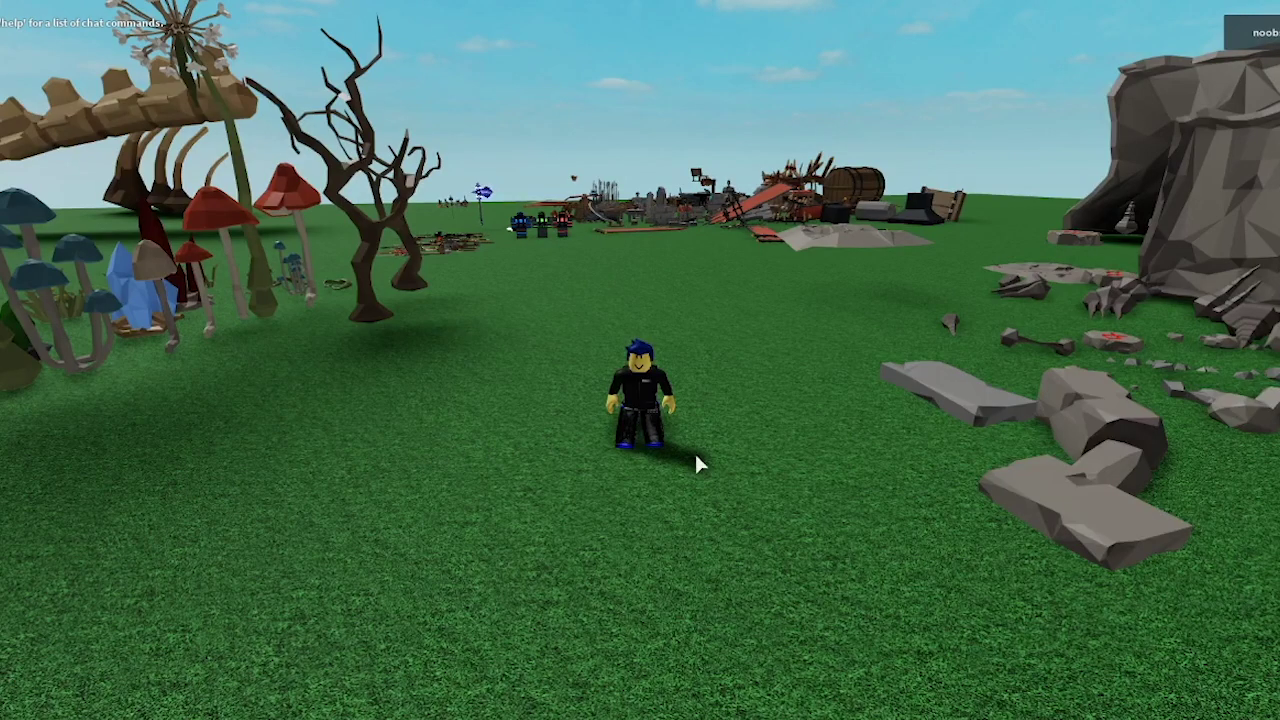
# Run the avatar forward and back across the grass in the running game.
pyautogui.press('w')
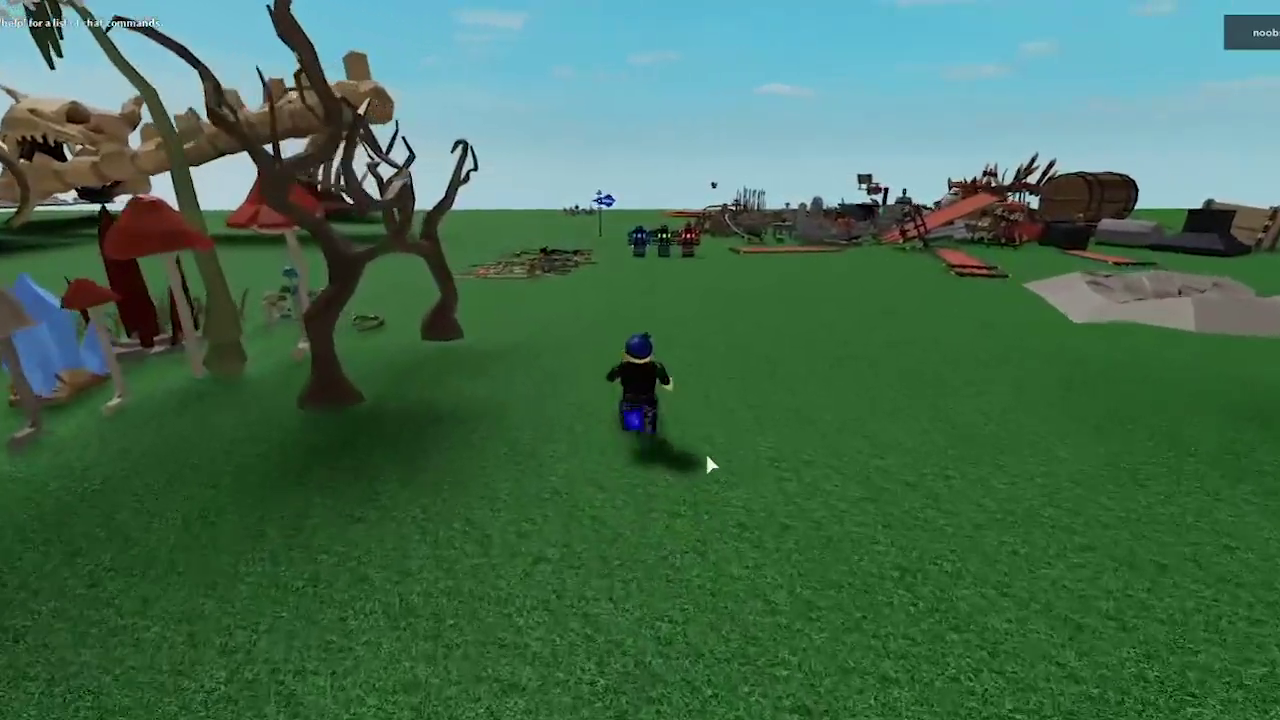
pyautogui.press('w')
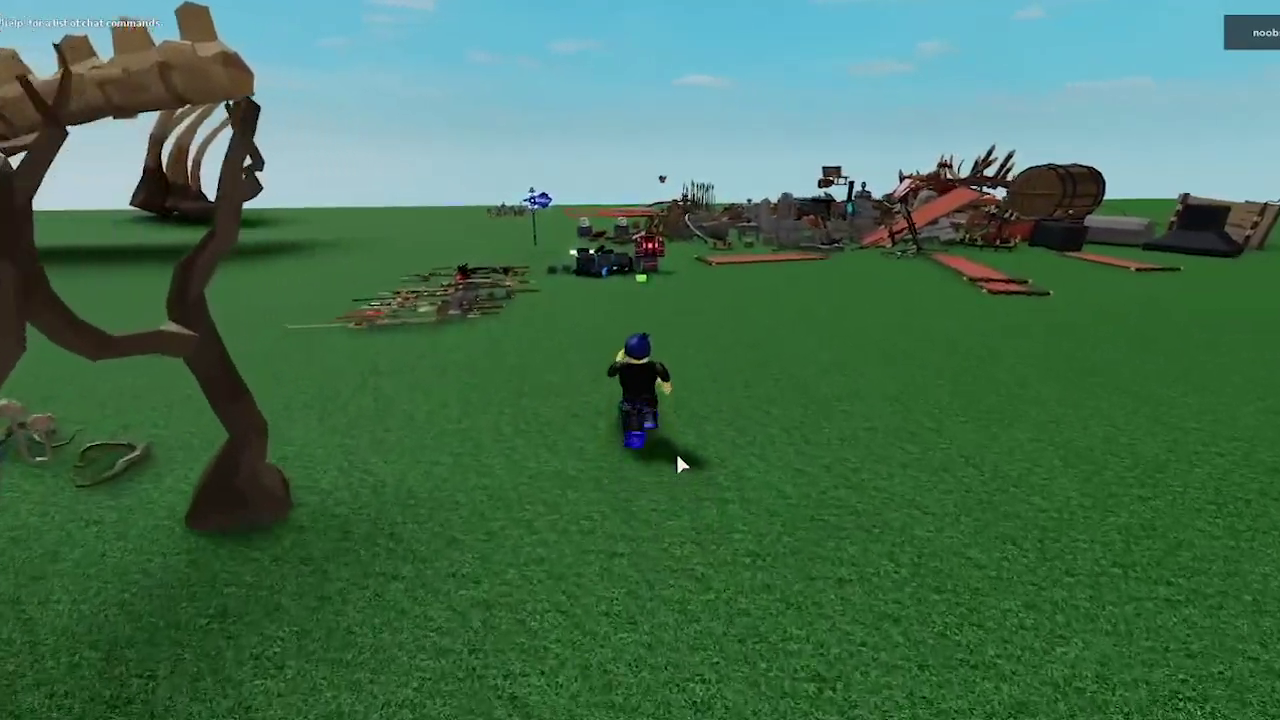
pyautogui.press('w')
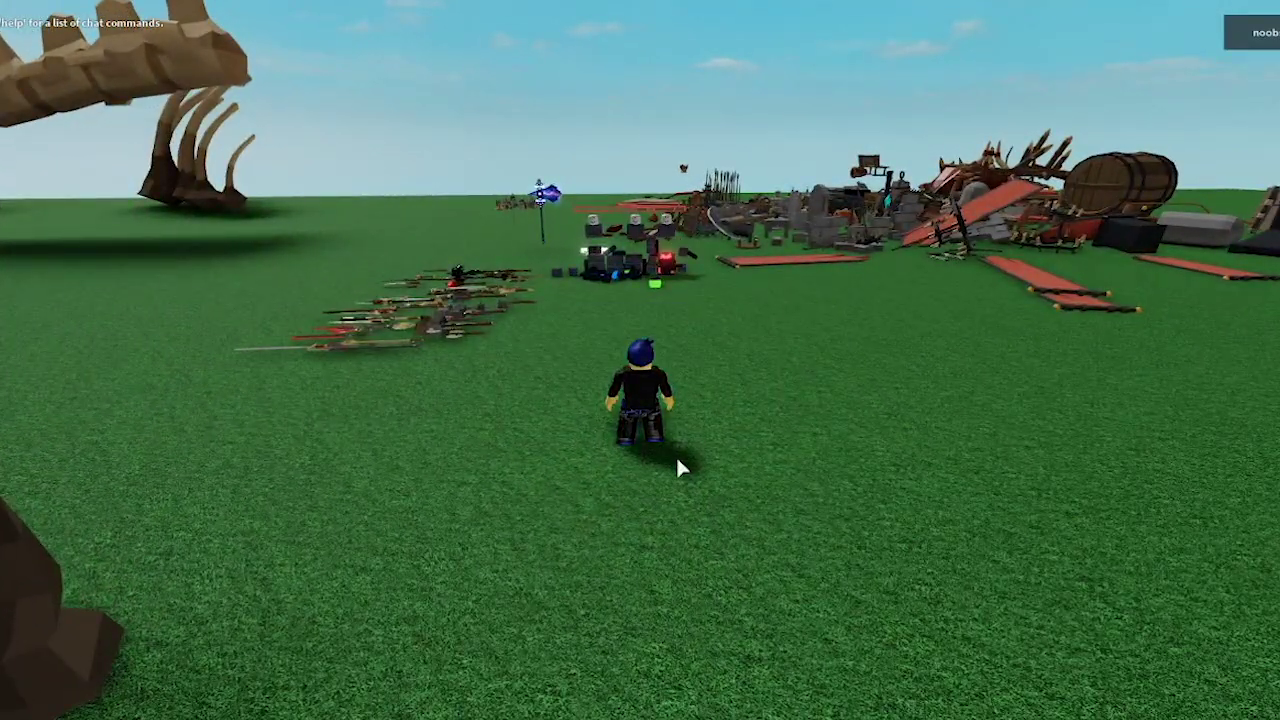
pyautogui.press('s')
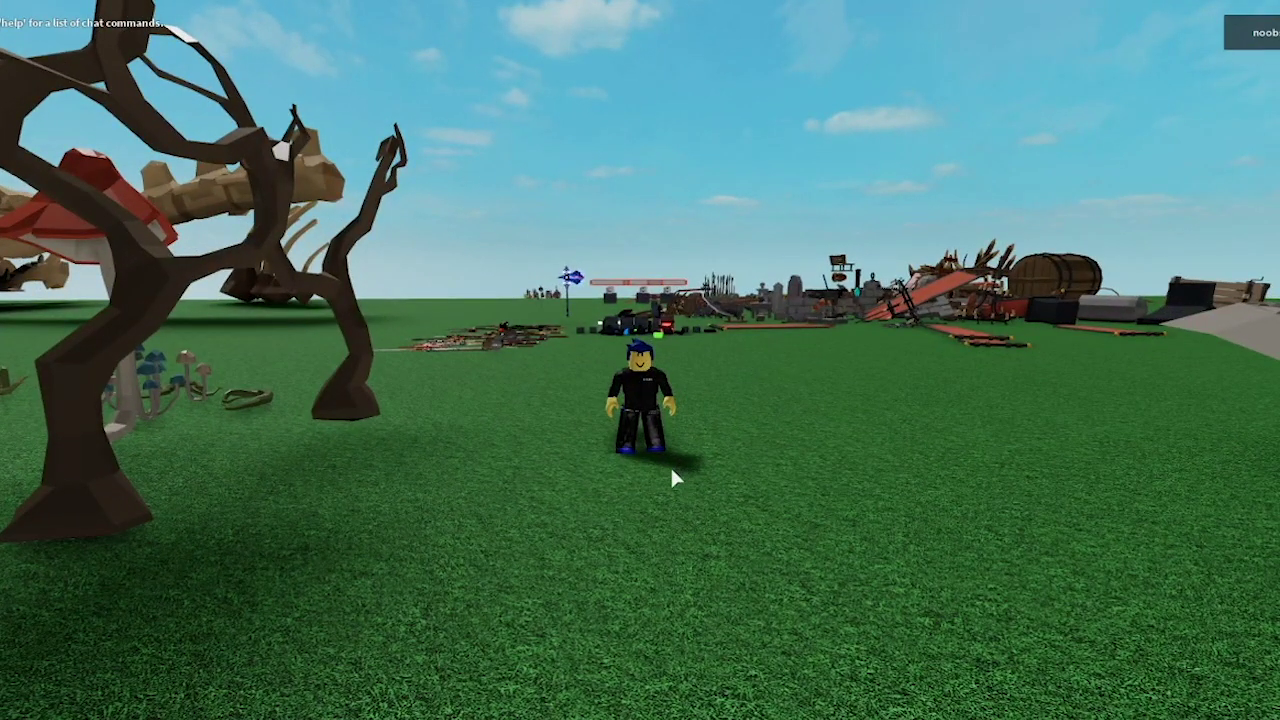
pyautogui.press('s')
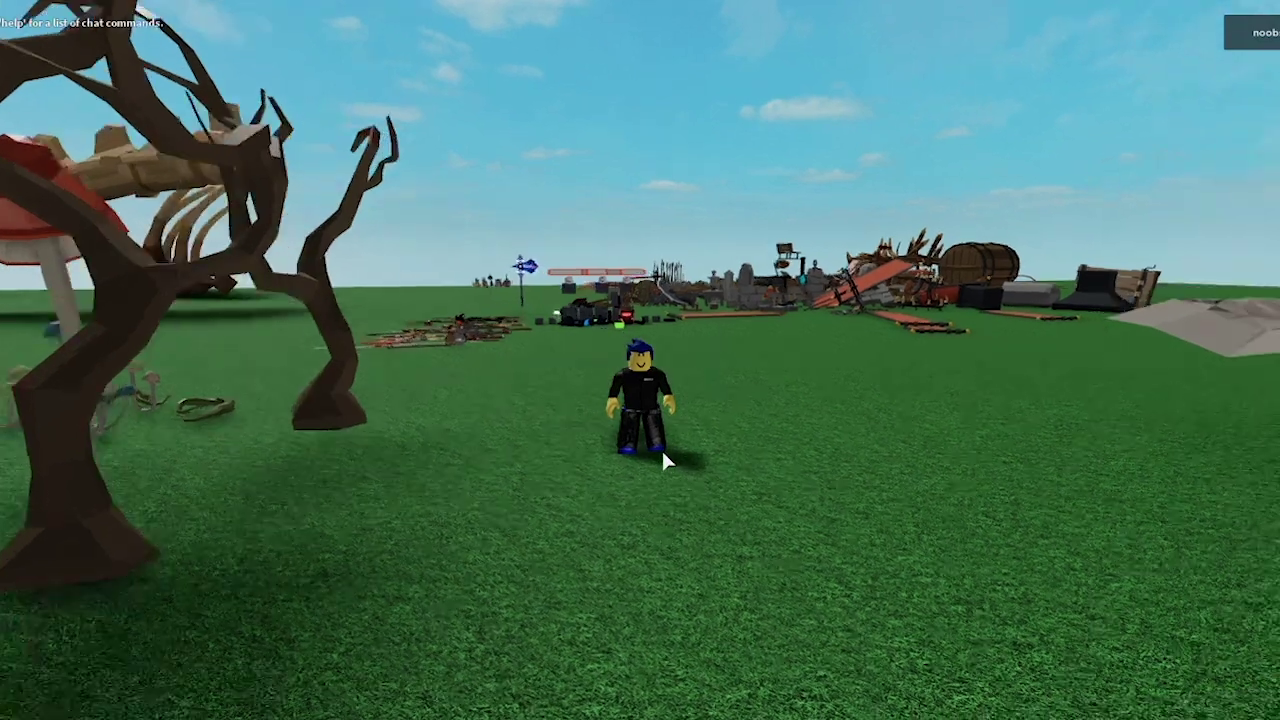
pyautogui.press('w')
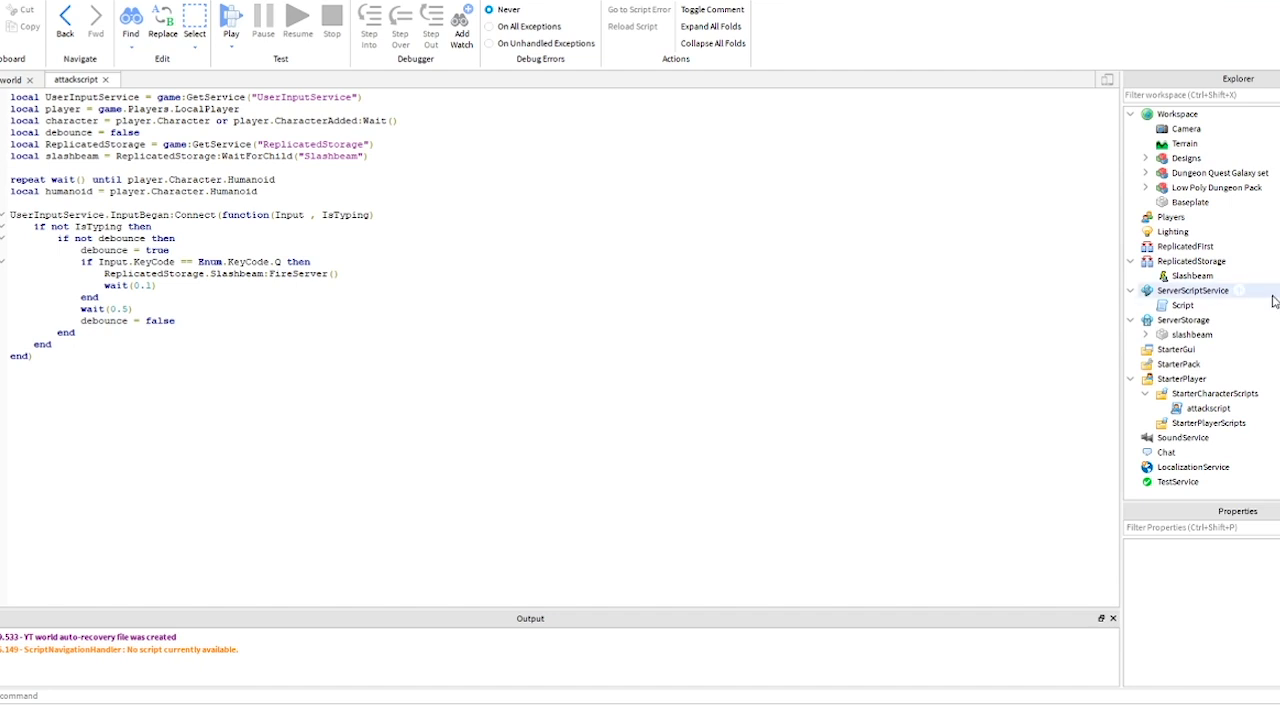
# Insert a ModuleScript into ReplicatedStorage and start renaming it AudioPlayer.
pyautogui.click(1213, 265)
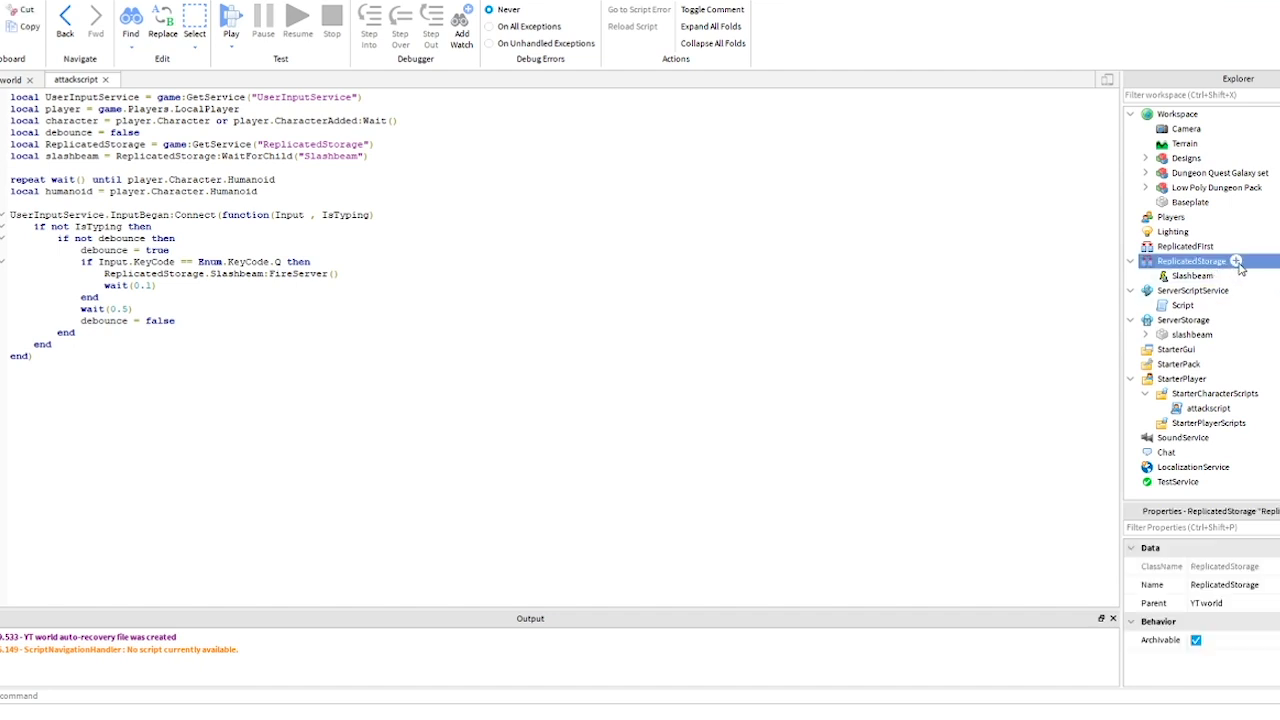
pyautogui.click(1236, 261)
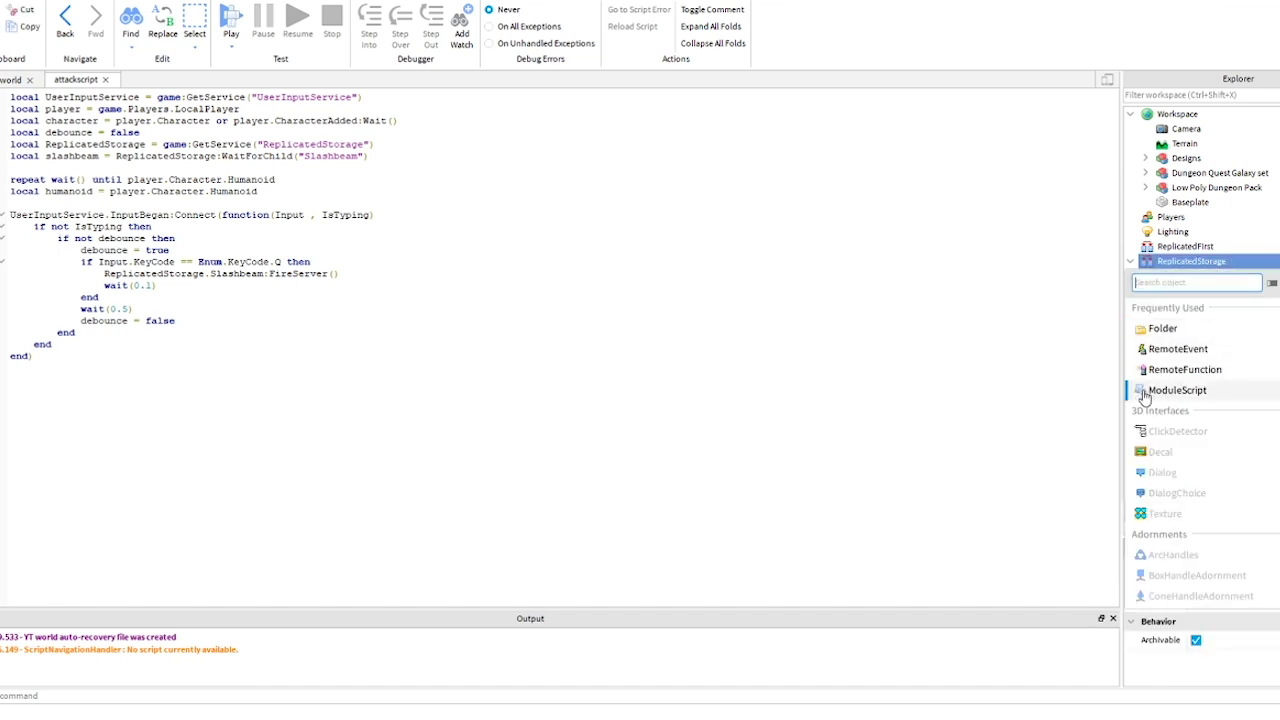
pyautogui.click(1145, 392)
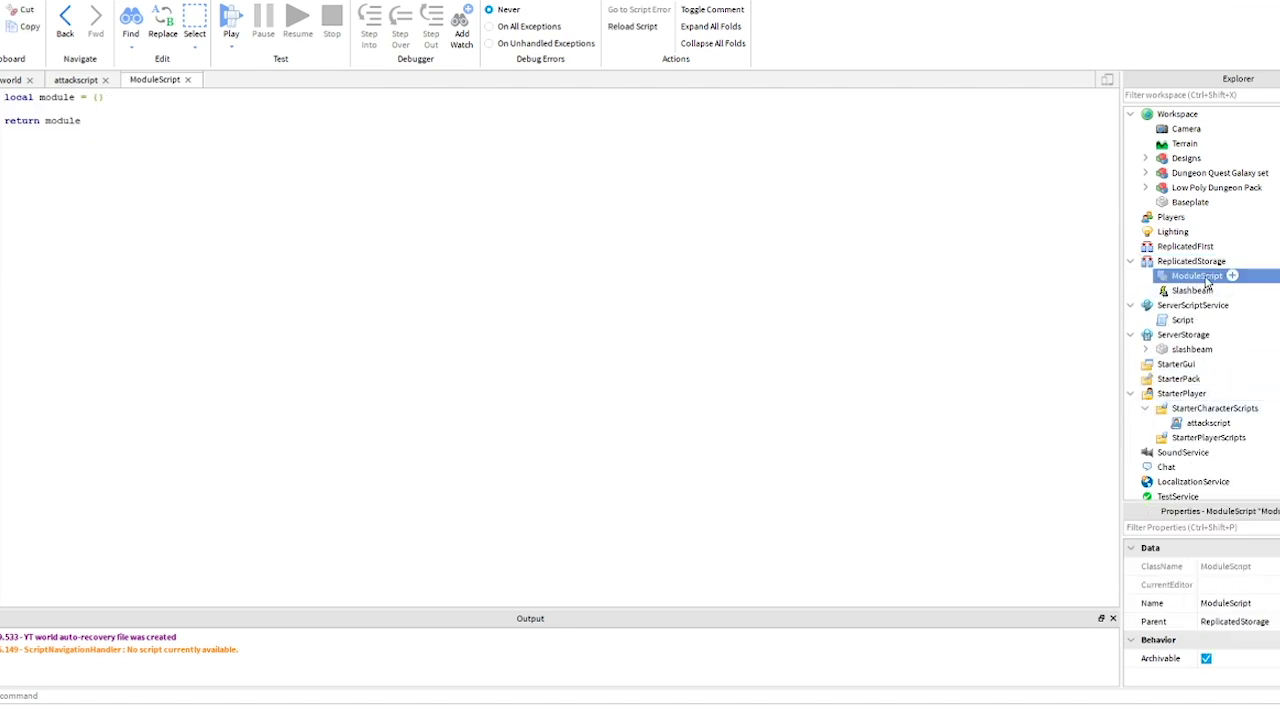
pyautogui.press('F2')
pyautogui.write('AudioPlay')
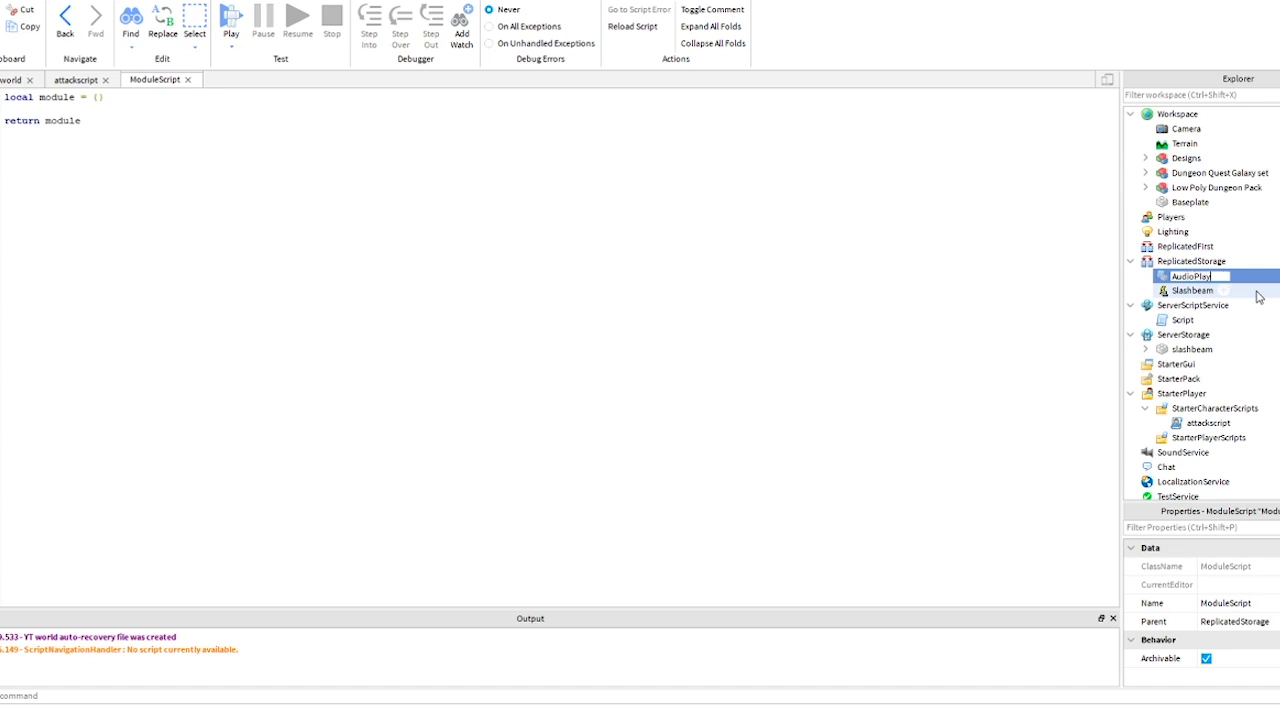
pyautogui.write('er')
# Confirm the AudioPlayer name and write the ContentProvider setup and preloadAudio function.
pyautogui.press('Return')
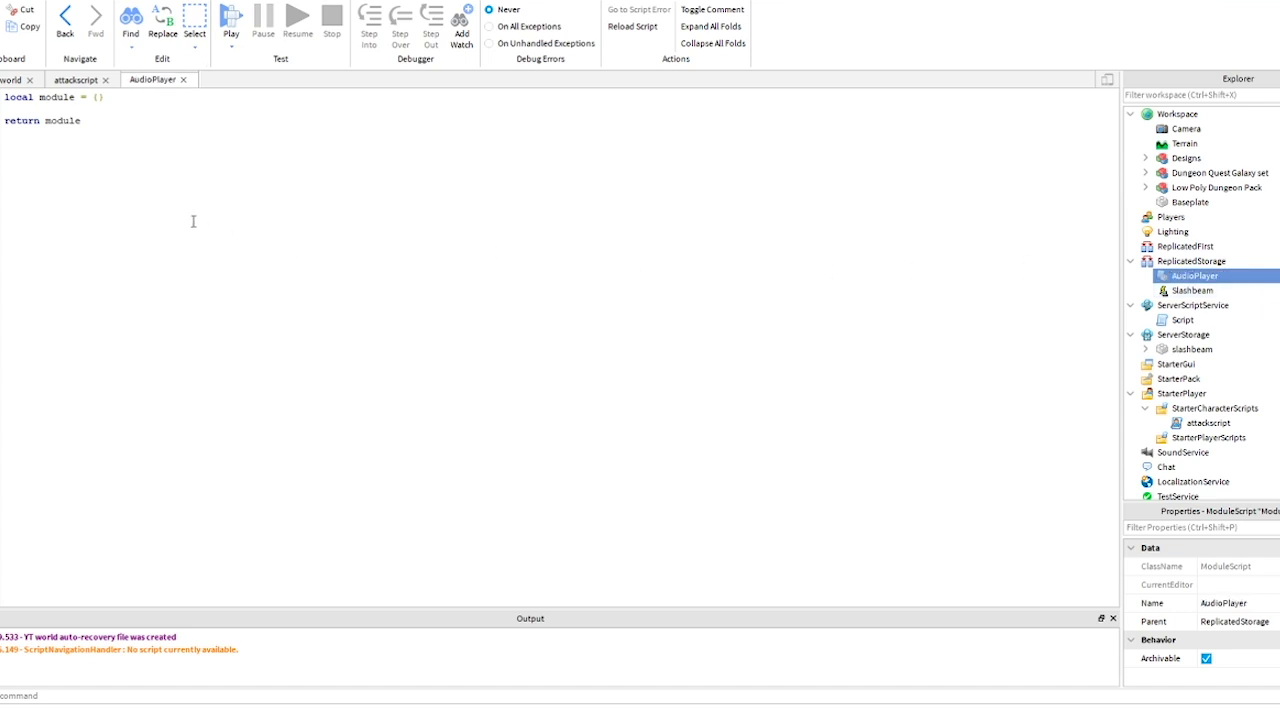
pyautogui.write('local AudioPlayer = {}  -- Roblox services local ContentProvider = game:GetService("ContentProvider")  -- Function to preload audio assets AudioPlayer.preloadAudio = function(asset')
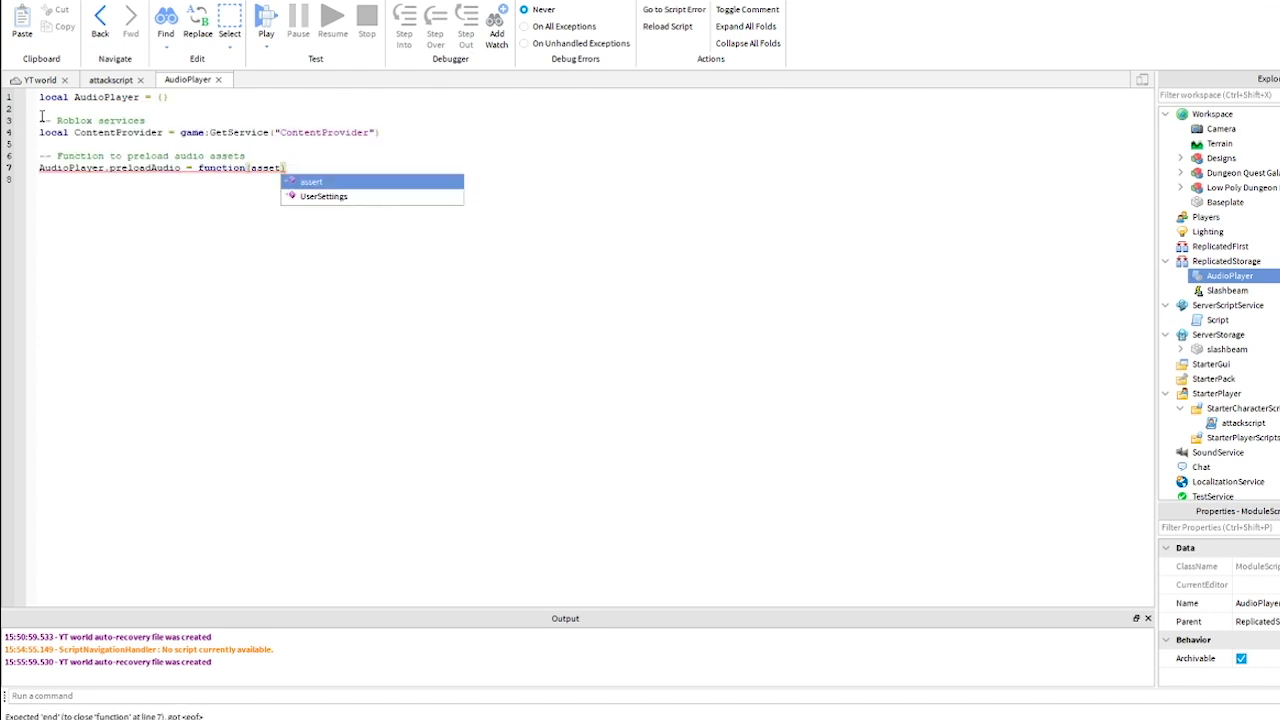
pyautogui.write('Array) \tlocal audioAssets = {}  \t-- add new "sound" assets to "audioAssets" array \tfor name, audioID in pairs(assetArray) do \t\tlocal audioInstance = Instance.new("Sound')
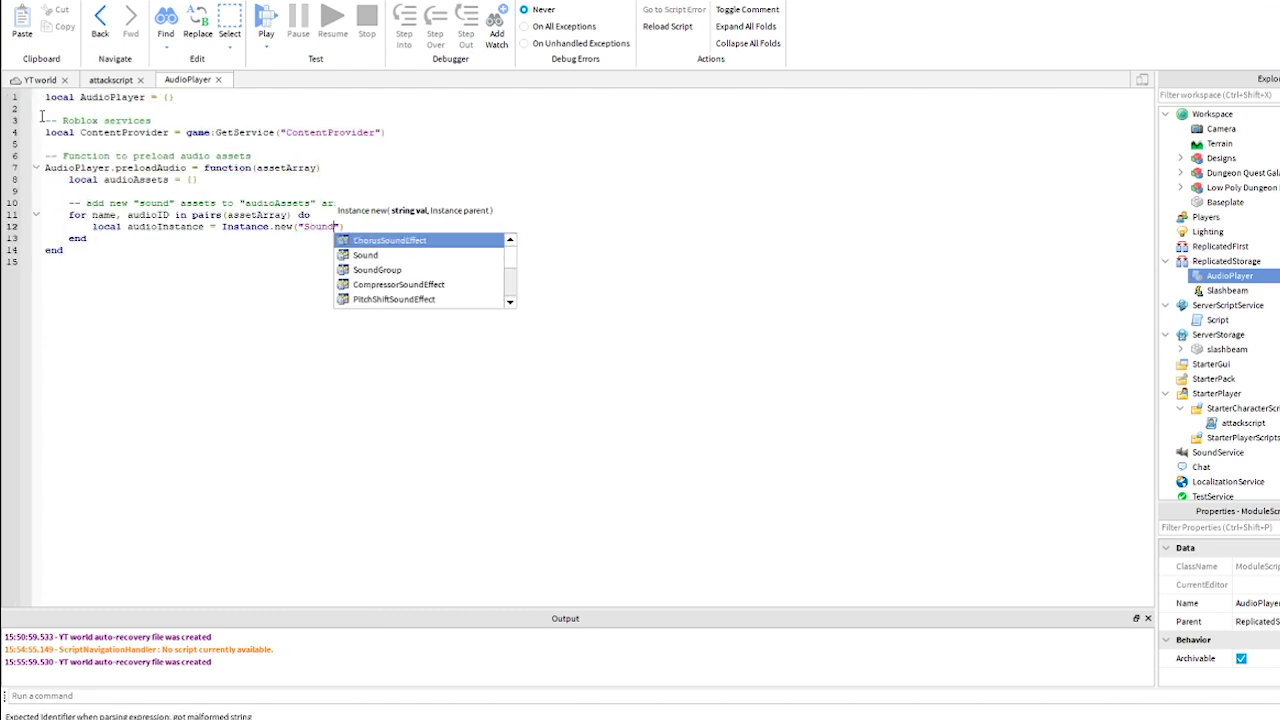
pyautogui.write('") \t\taudioInstance.SoundId = "rbxassetid://" .. audioID \t\taudioInstance.Name = name \t\taudioInstance.Parent = game.Workspace \t\ttable.insert(audioAssets, a')
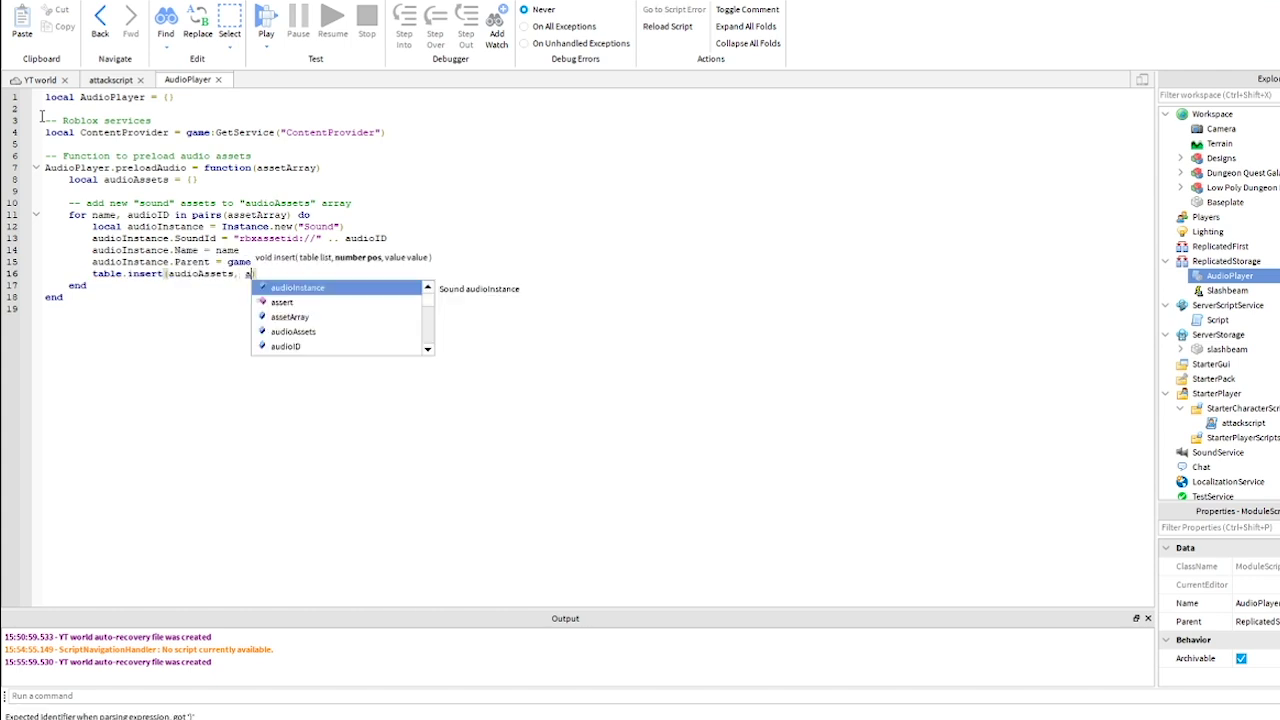
pyautogui.write('udioInstance)')
pyautogui.press('Down')
pyautogui.press('End')
pyautogui.press('Return')
pyautogui.press('Return')
pyautogui.write('local success, assets = pcall(function() \t\tContentProvider:PreloadAsync(audioAssets) \tend) end  -- Function to play an audio asset AudioPlayer.playAudio = function(assetName)')
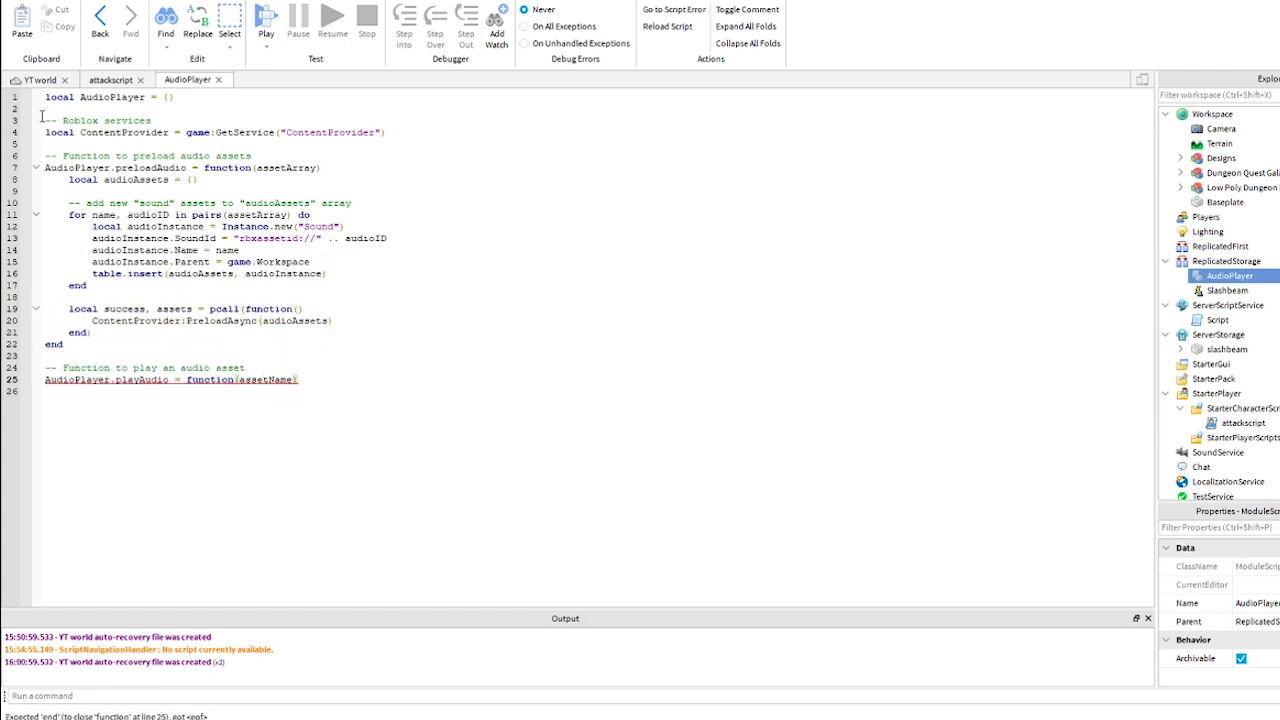
pyautogui.write(' \tlocal audio = game.Workspace:FindFirstChild(assetName) \tif not audio then \t\twarn("Could not find audio asset: " .. assetName) \t\treturn')
# Write playAudio with a loading wait and audio:Play(), return AudioPlayer, and close attackscript.
pyautogui.press('Down')
pyautogui.press('End')
pyautogui.press('Return')
pyautogui.write('if not audio.IsLoaded then \t\taudio.Loaded:wait()')
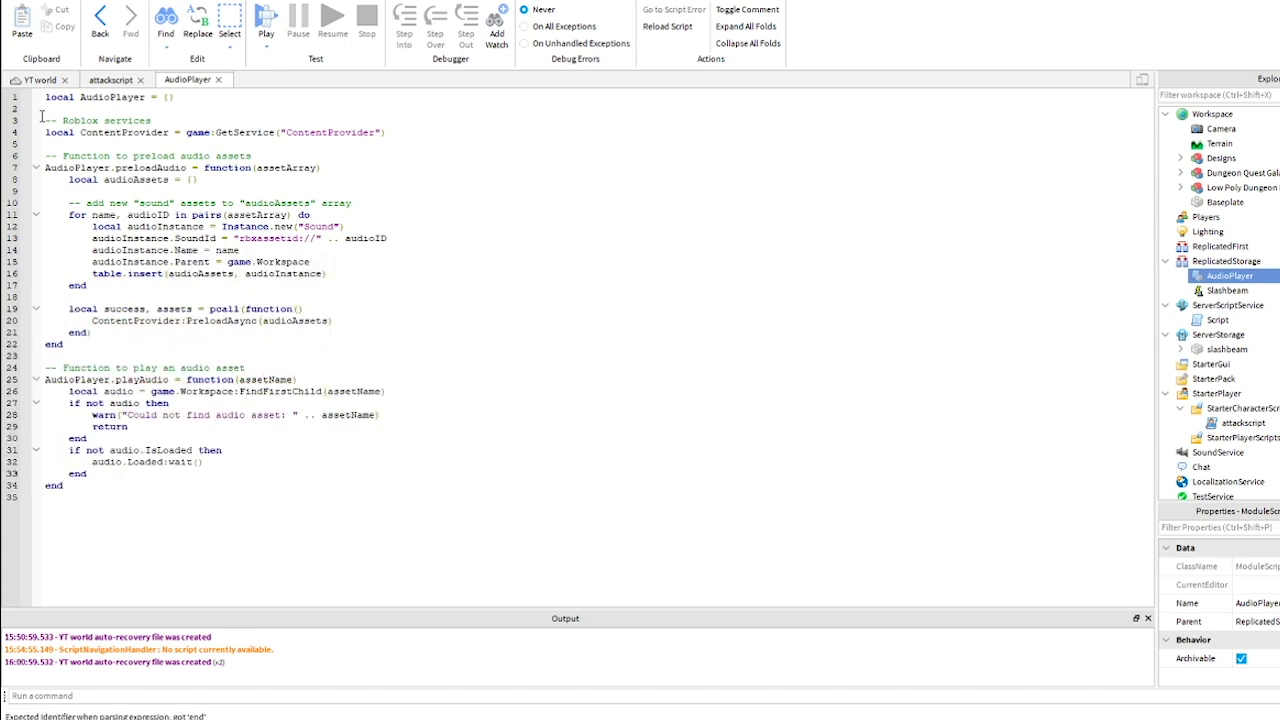
pyautogui.press('Down')
pyautogui.press('End')
pyautogui.press('Return')
pyautogui.write('audio:Play()')
pyautogui.press('Down')
pyautogui.press('Down')
pyautogui.press('End')
pyautogui.press('Return')
pyautogui.write('return AudioPlayer')
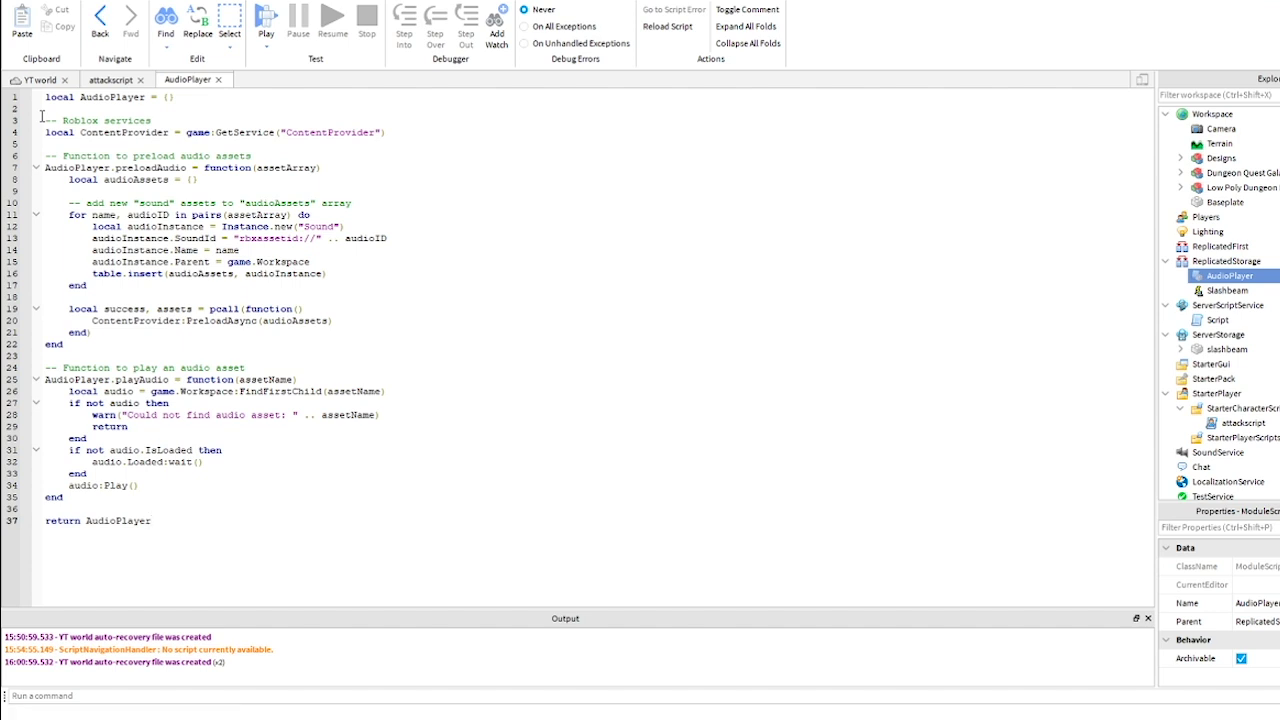
pyautogui.click(140, 79)
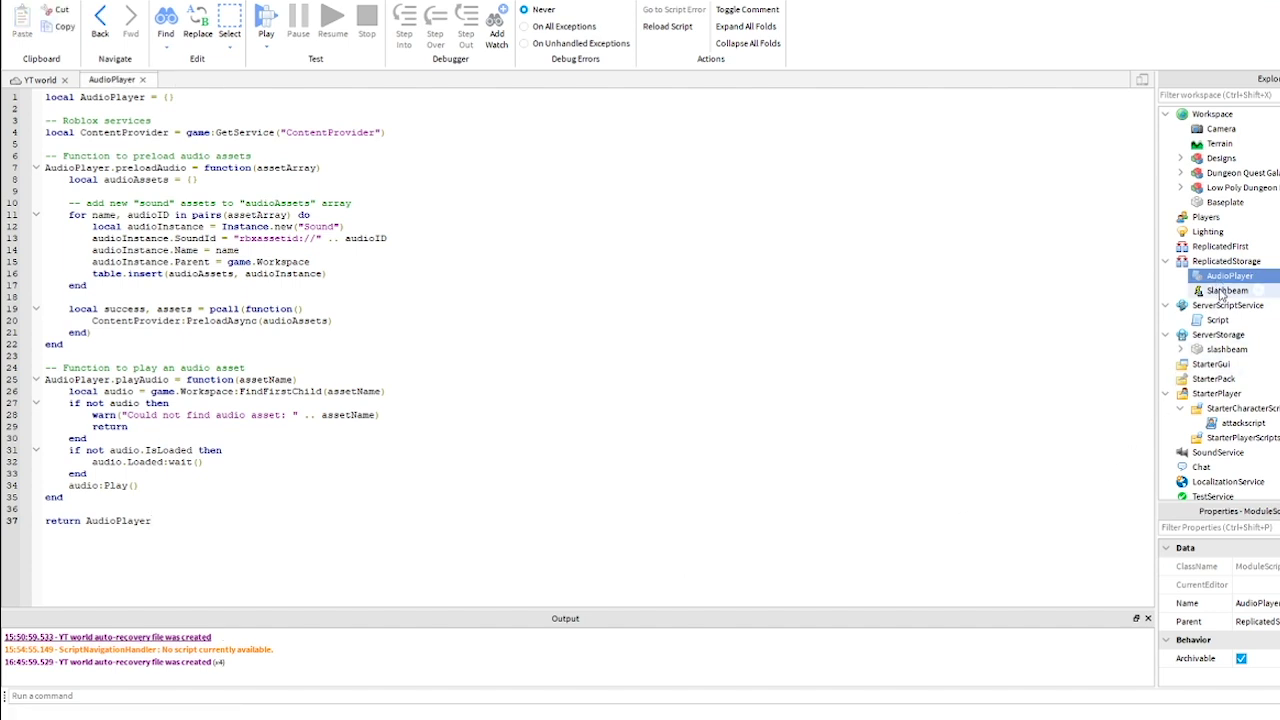
# Open attackscript and add a require of ReplicatedStorage's AudioPlayer module.
pyautogui.click(1236, 424)
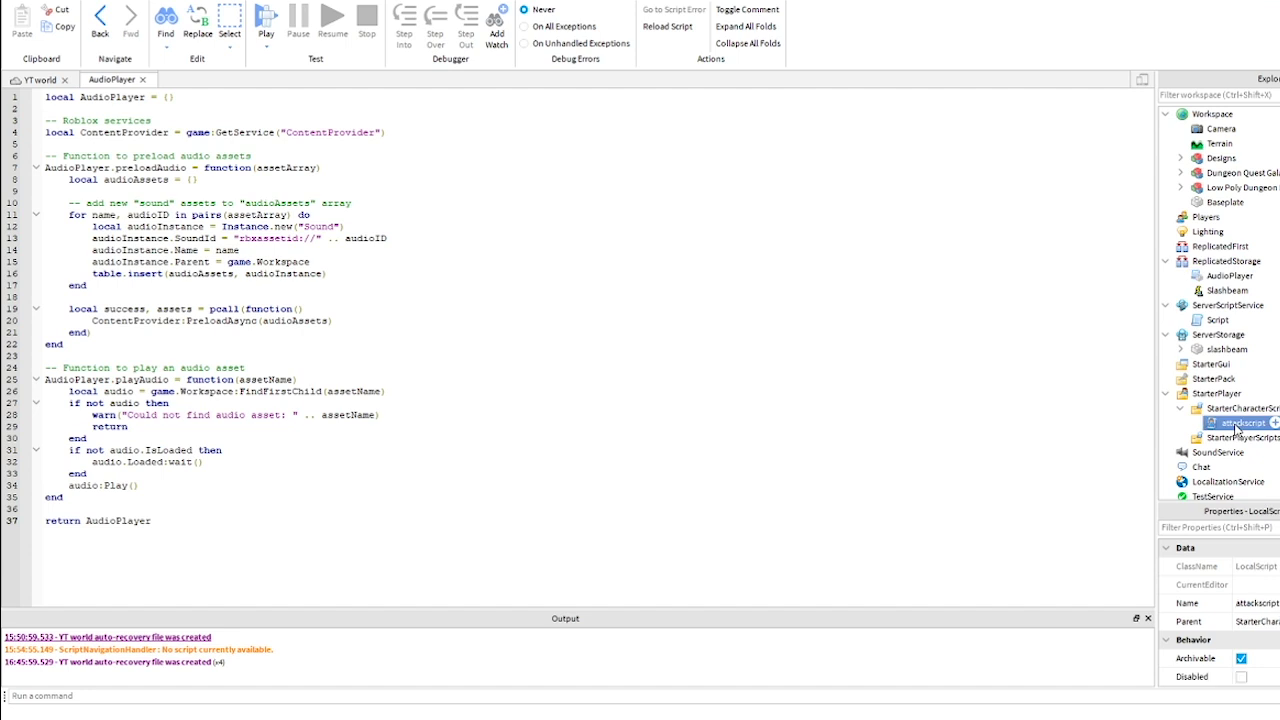
pyautogui.doubleClick(1236, 424)
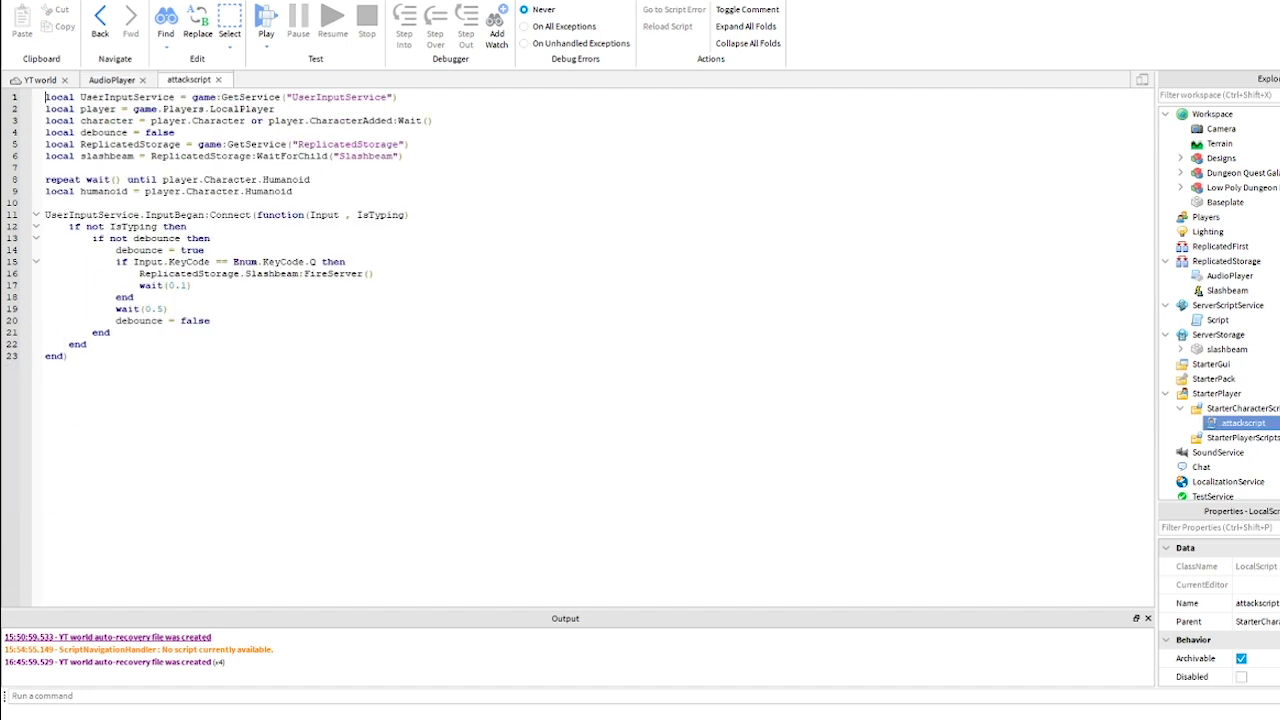
pyautogui.press('Return')
pyautogui.press('Return')
# Add a preload comment and a preloadAudio call mapping slash_beam to 929321862.
pyautogui.press('Return')
pyautogui.press('Return')
pyautogui.press('Up')
pyautogui.press('Up')
pyautogui.press('Up')
pyautogui.write('local AudioPlayerModule = re')
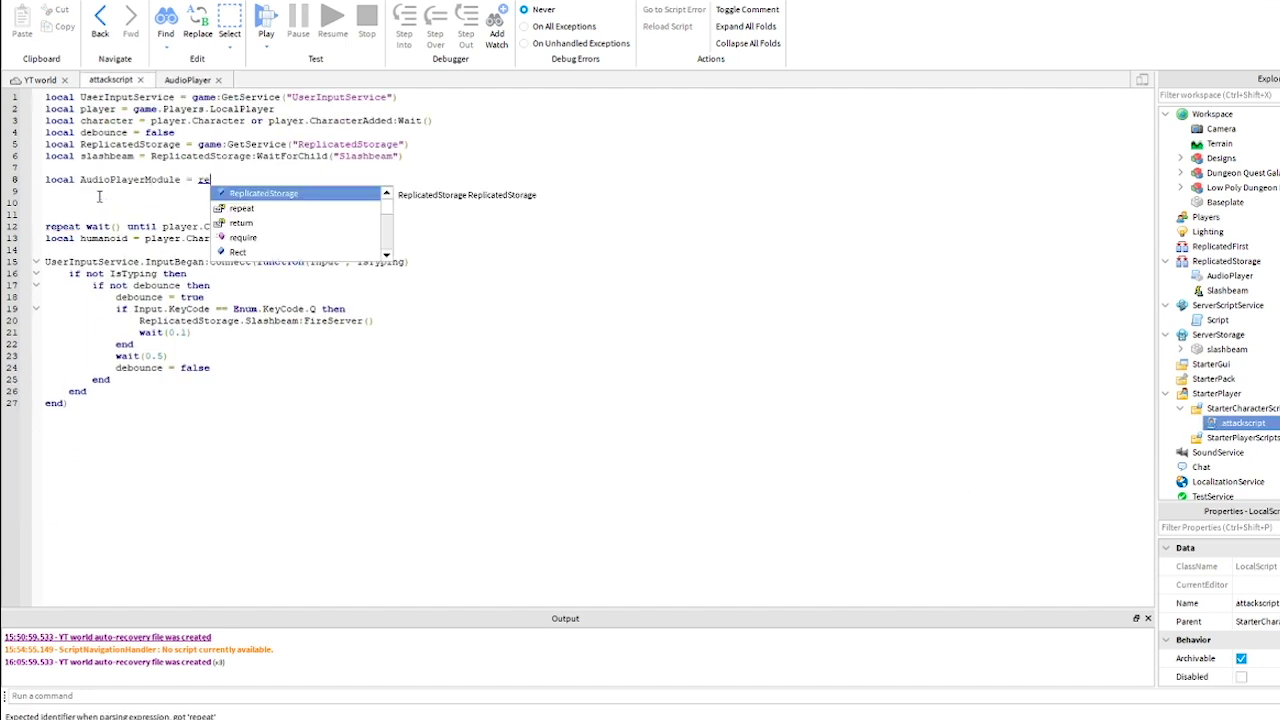
pyautogui.write('quire(ReplicatedStorage:W')
pyautogui.press('Tab')
pyautogui.write('("AudioPlayer"))')
pyautogui.press('Return')
pyautogui.write('--preload m')
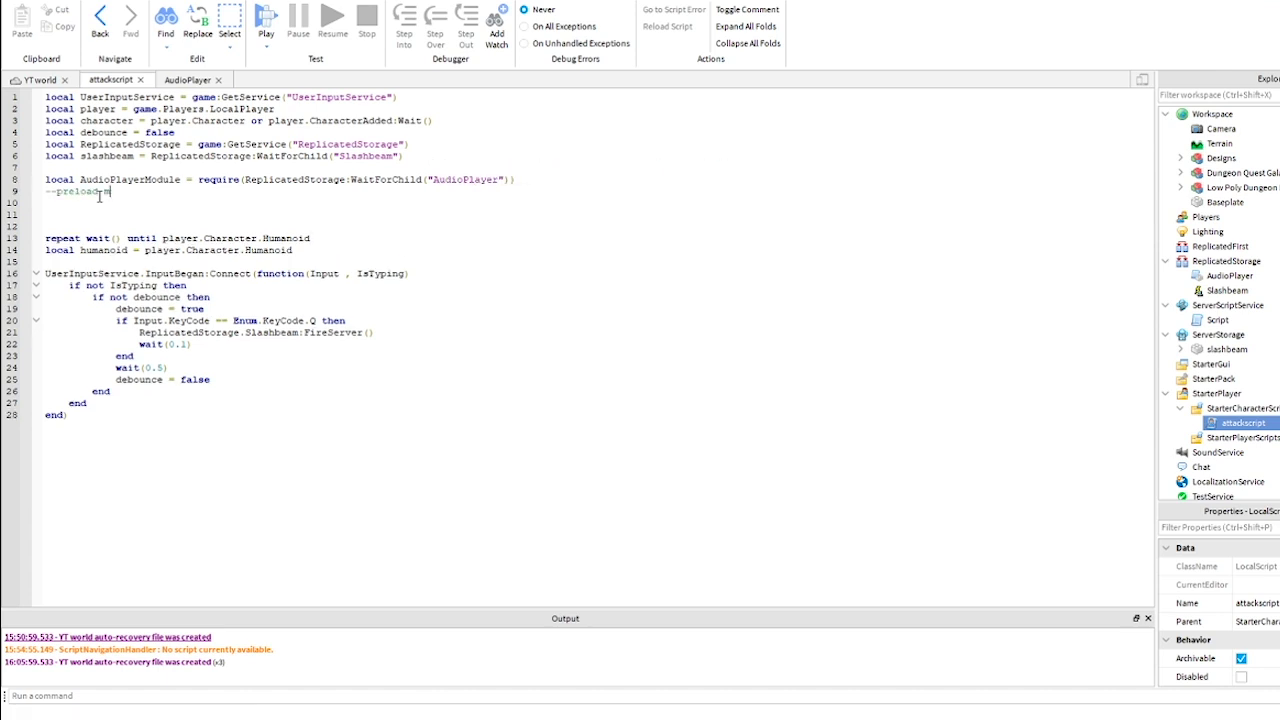
pyautogui.write('usic/sound tracks')
pyautogui.press('Return')
pyautogui.write('AudioPlayerModule.preloadAudio({')
pyautogui.press('Return')
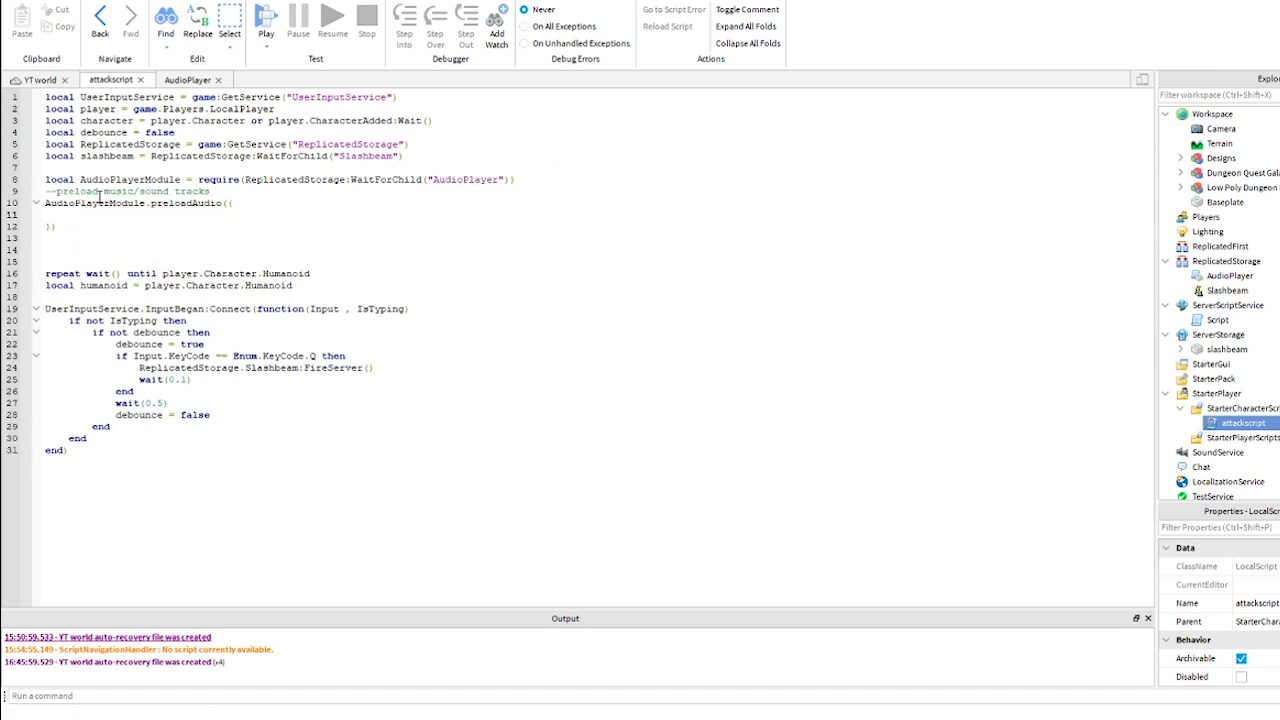
pyautogui.write('["slash_beam"] = 9293')
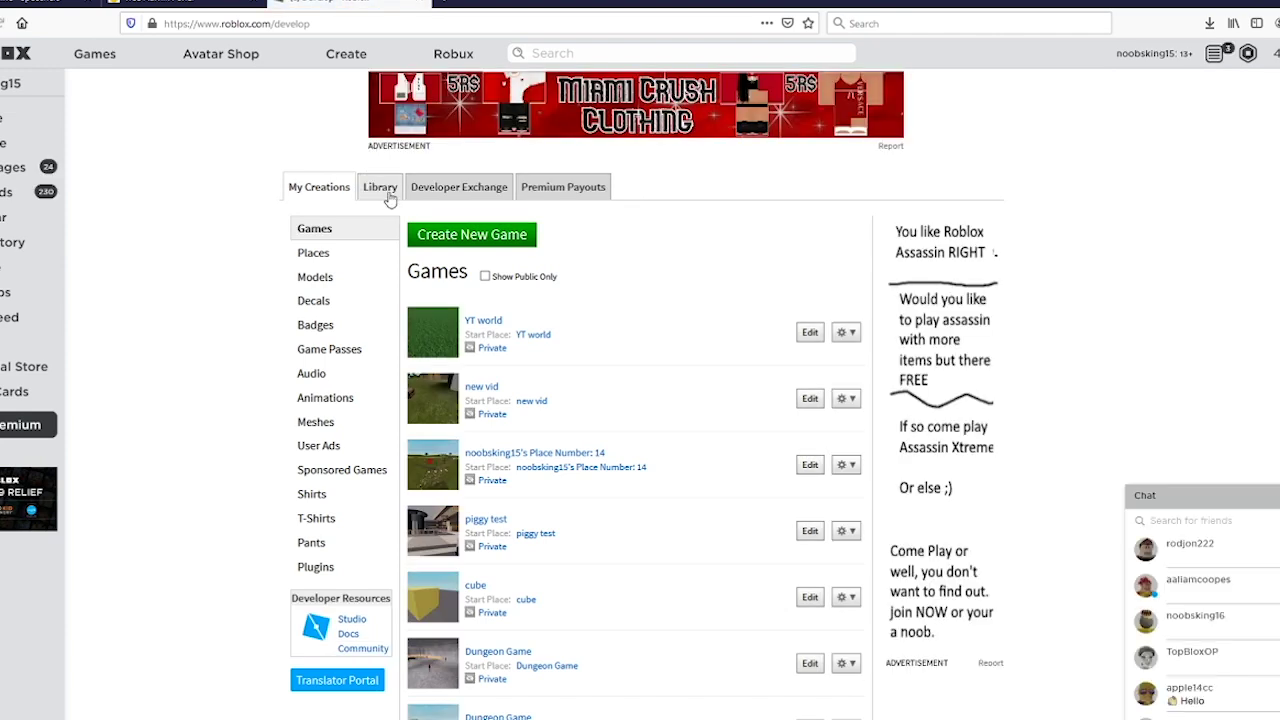
# Search the library's Audio section for 'slash sound' and open Undertale - Slash sound effect.
pyautogui.click(388, 199)
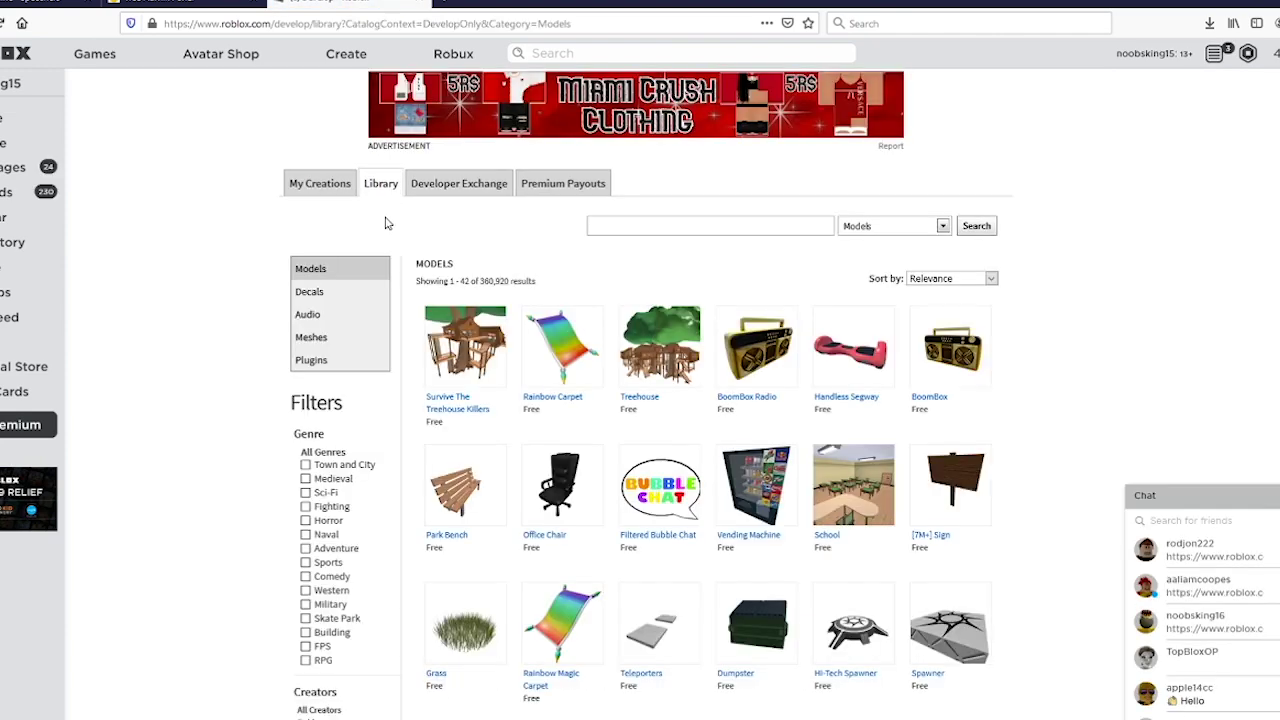
pyautogui.click(307, 316)
pyautogui.write('slash sound')
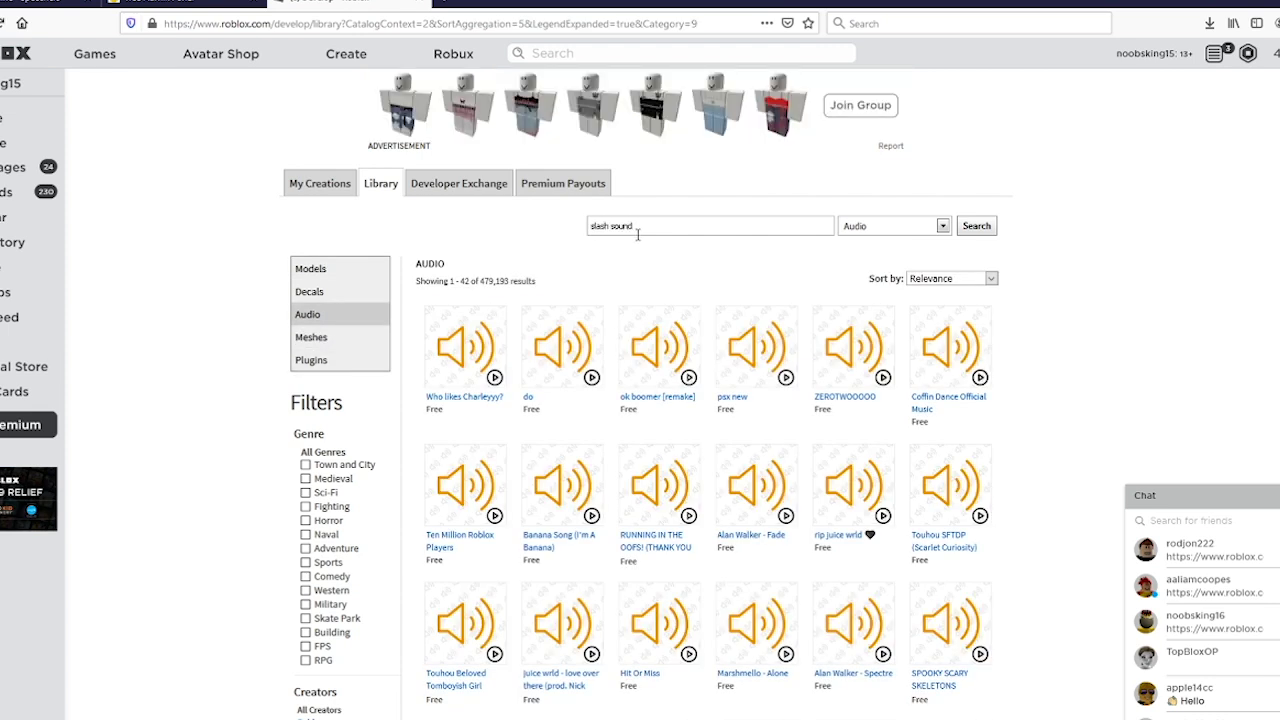
pyautogui.click(995, 229)
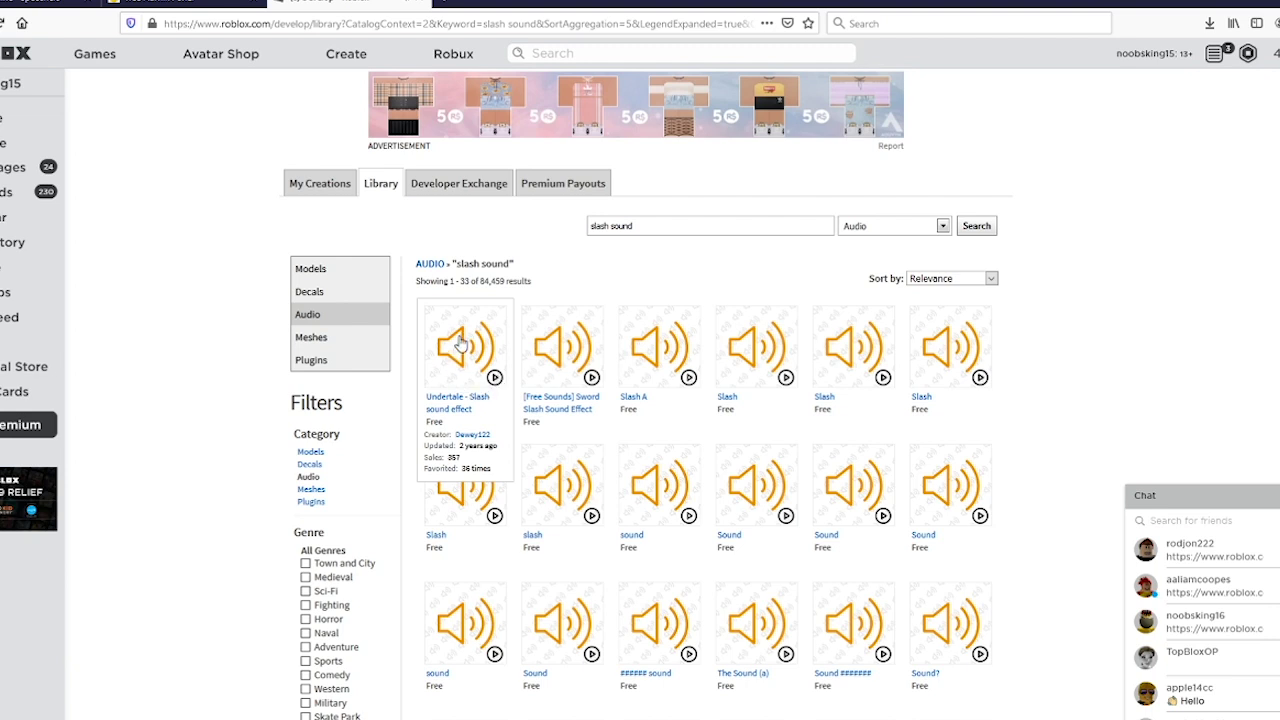
pyautogui.click(448, 393)
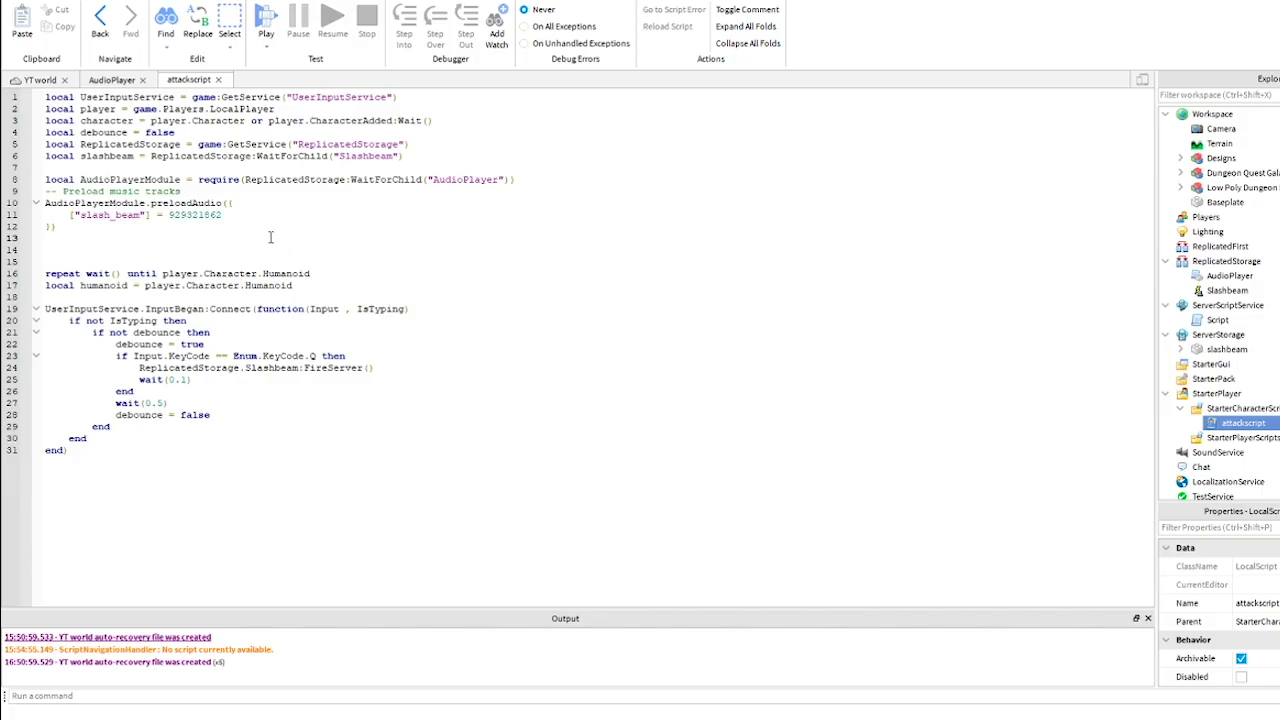
# Select the asset ID 623904185 in the Undertale slash sound's page address.
pyautogui.doubleClick(207, 219)
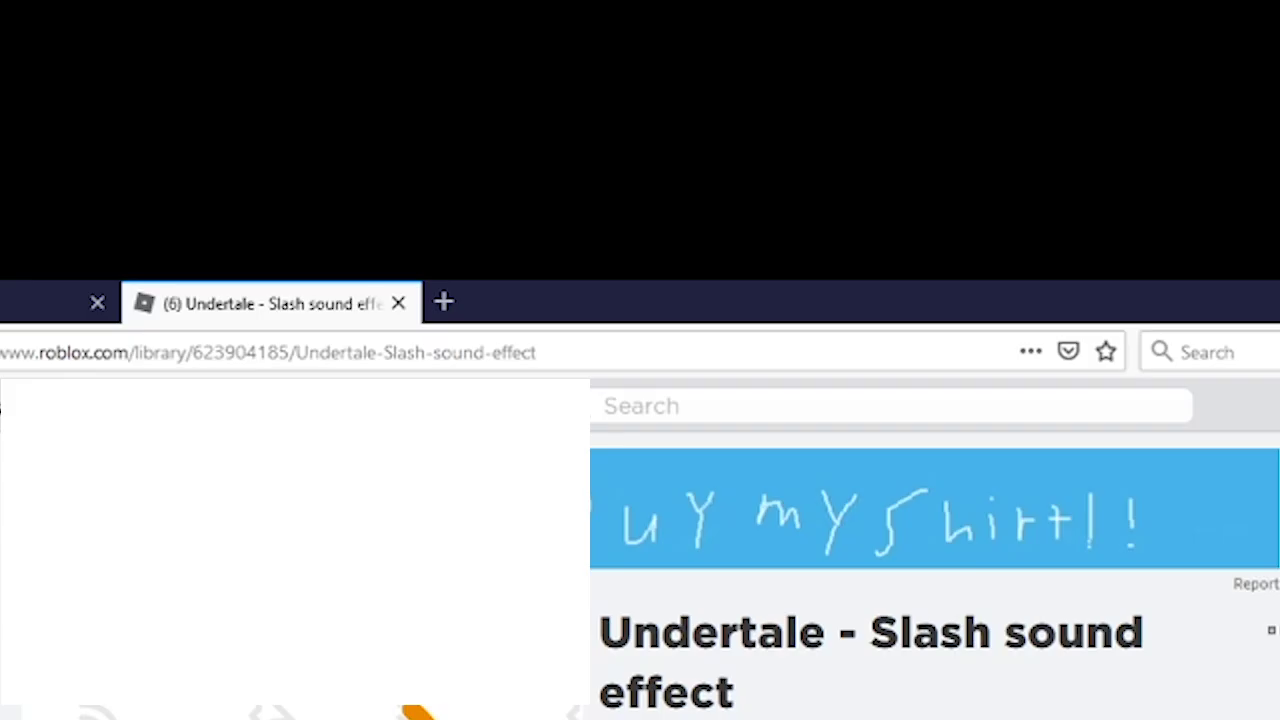
pyautogui.click(543, 350)
pyautogui.moveTo(540, 352); pyautogui.dragTo(198, 370)
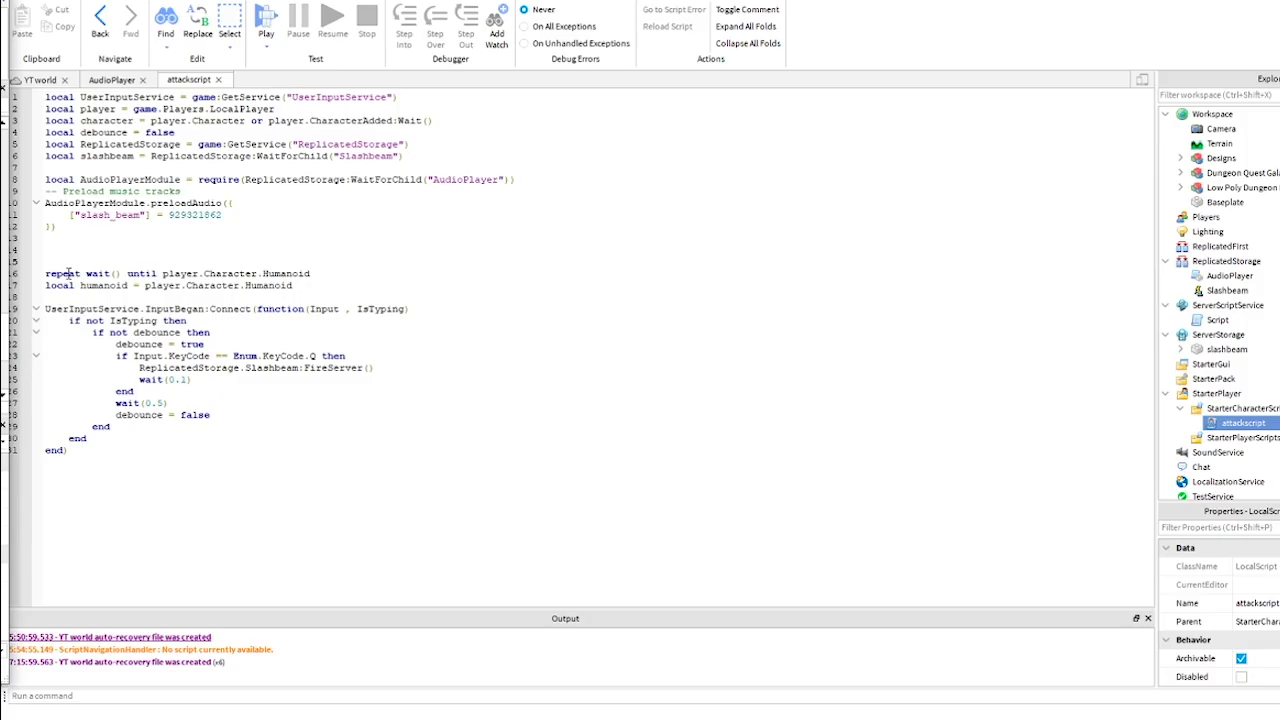
# Add '-- Play sound' and AudioPlayerModule.playAudio("slash_beam") after wait(0.1), matching the preload key.
pyautogui.press('BackSpace')
pyautogui.press('BackSpace')
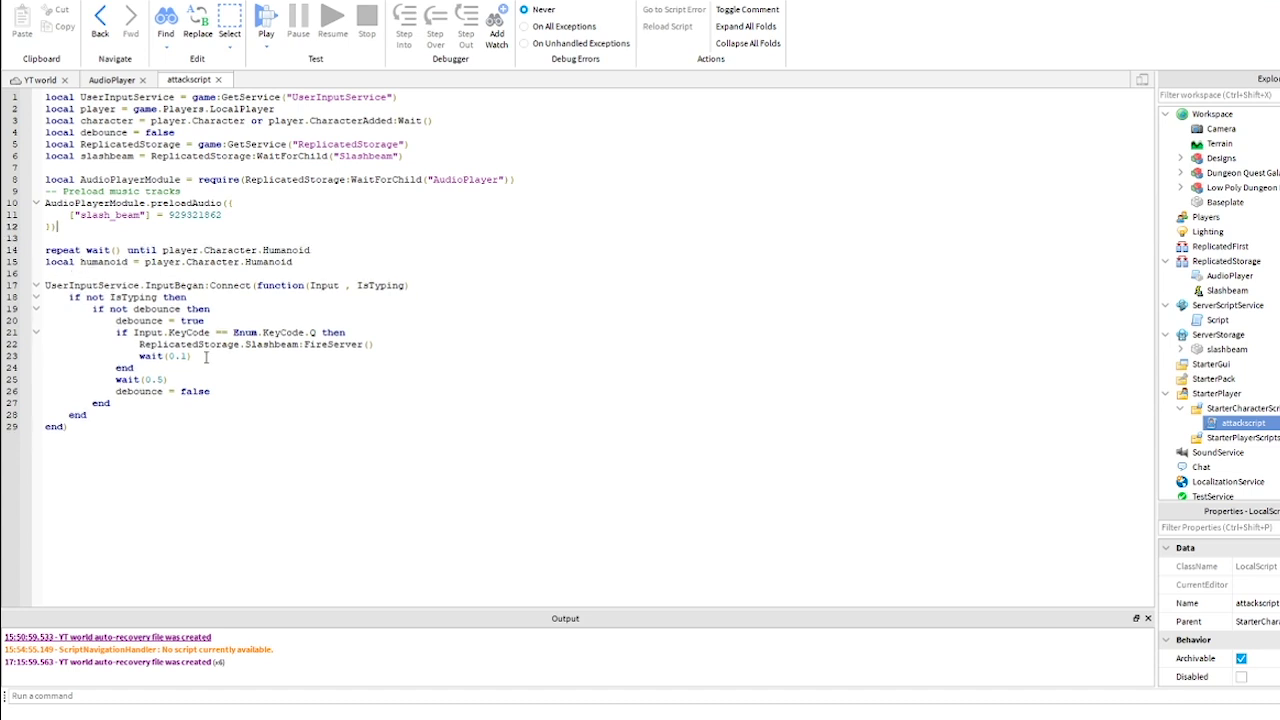
pyautogui.press('Return')
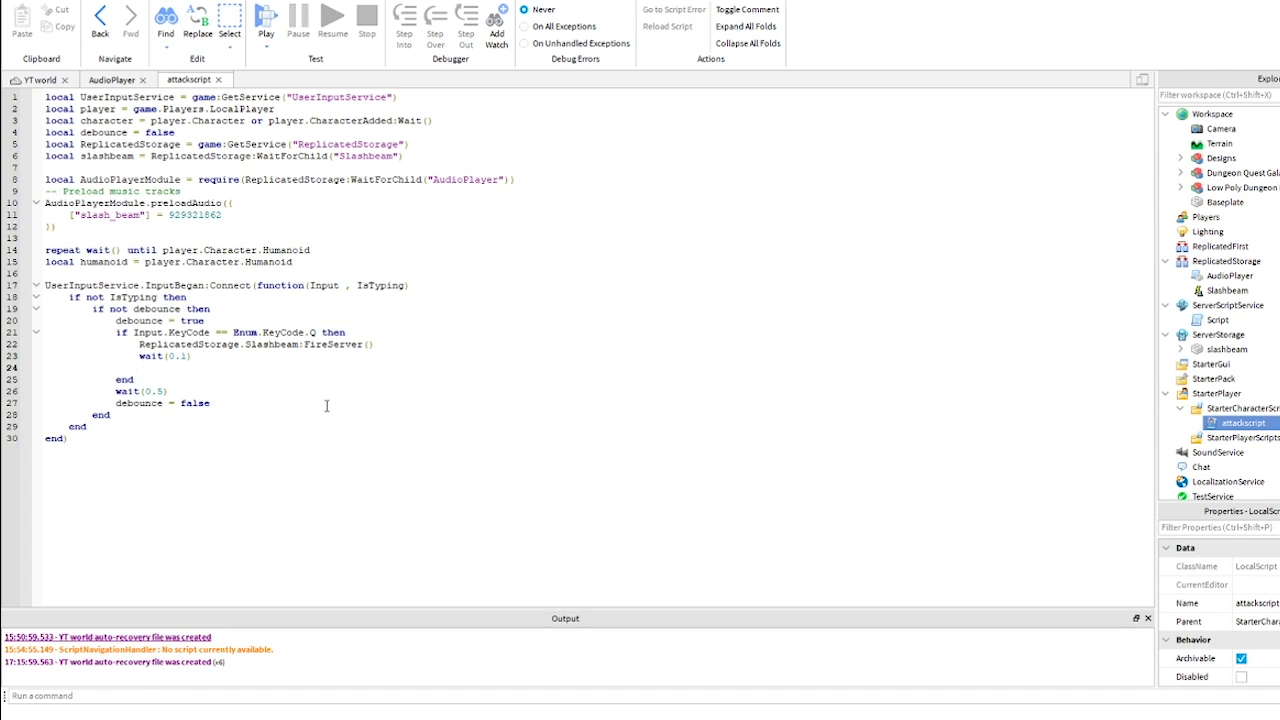
pyautogui.write('-- Pla')
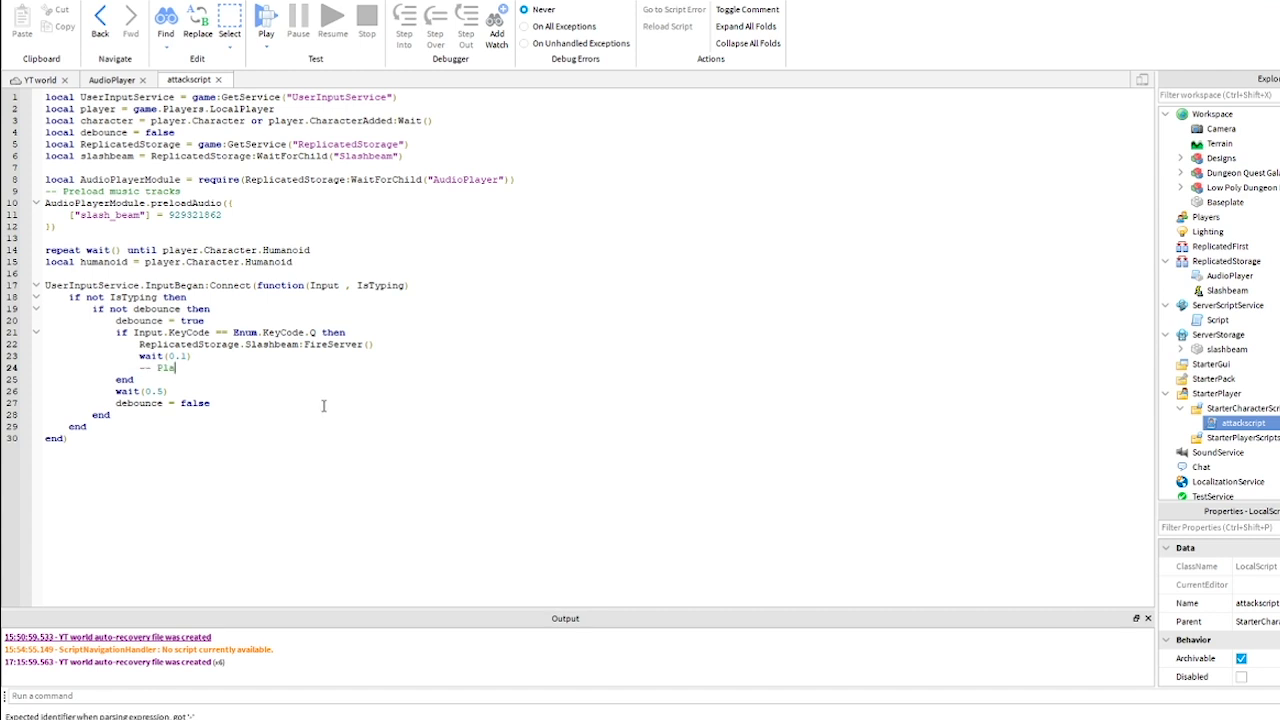
pyautogui.write('nd')
pyautogui.press('Return')
pyautogui.write('Audio')
pyautogui.press('Tab')
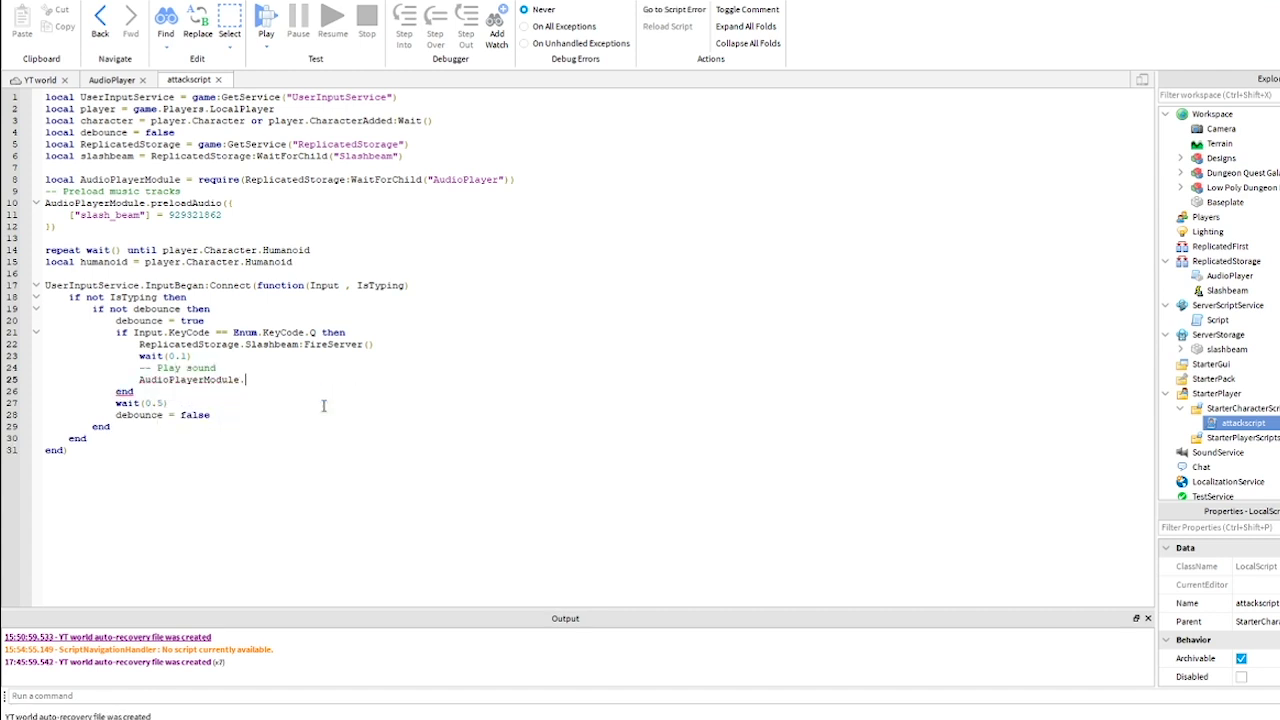
pyautogui.write('.playAudio("')
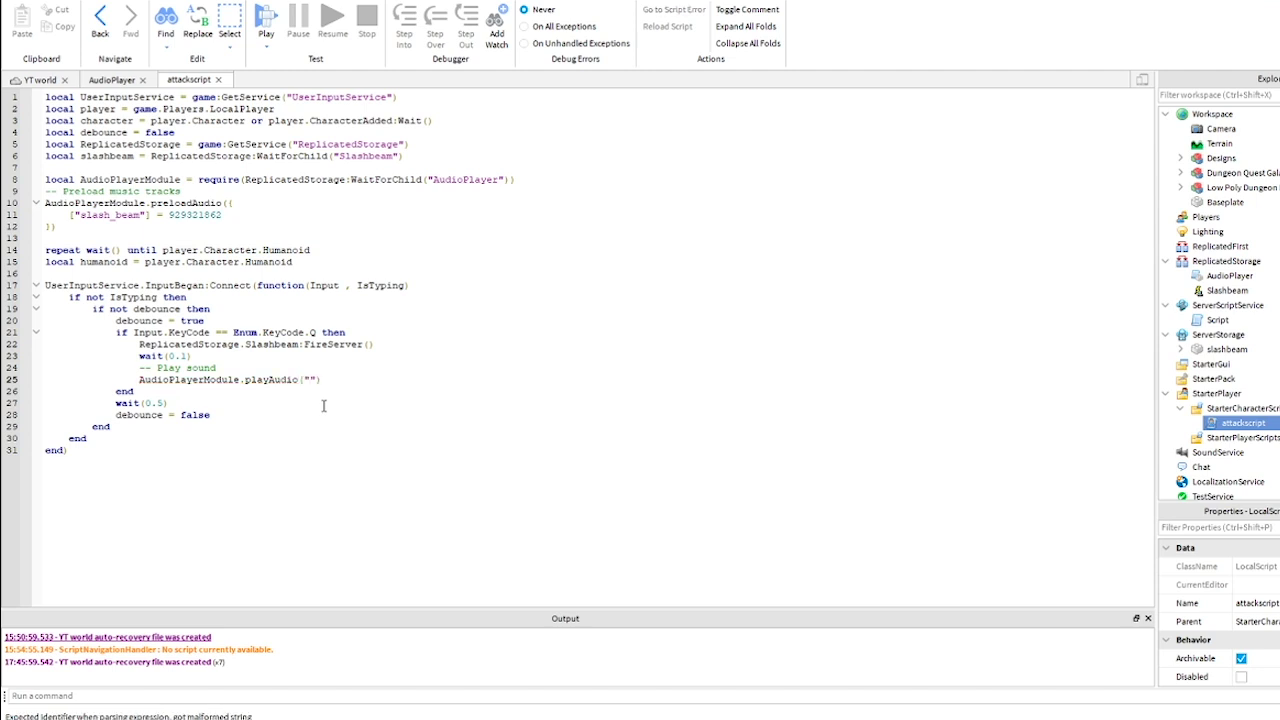
pyautogui.write('slash_beam')
pyautogui.doubleClick(357, 379)
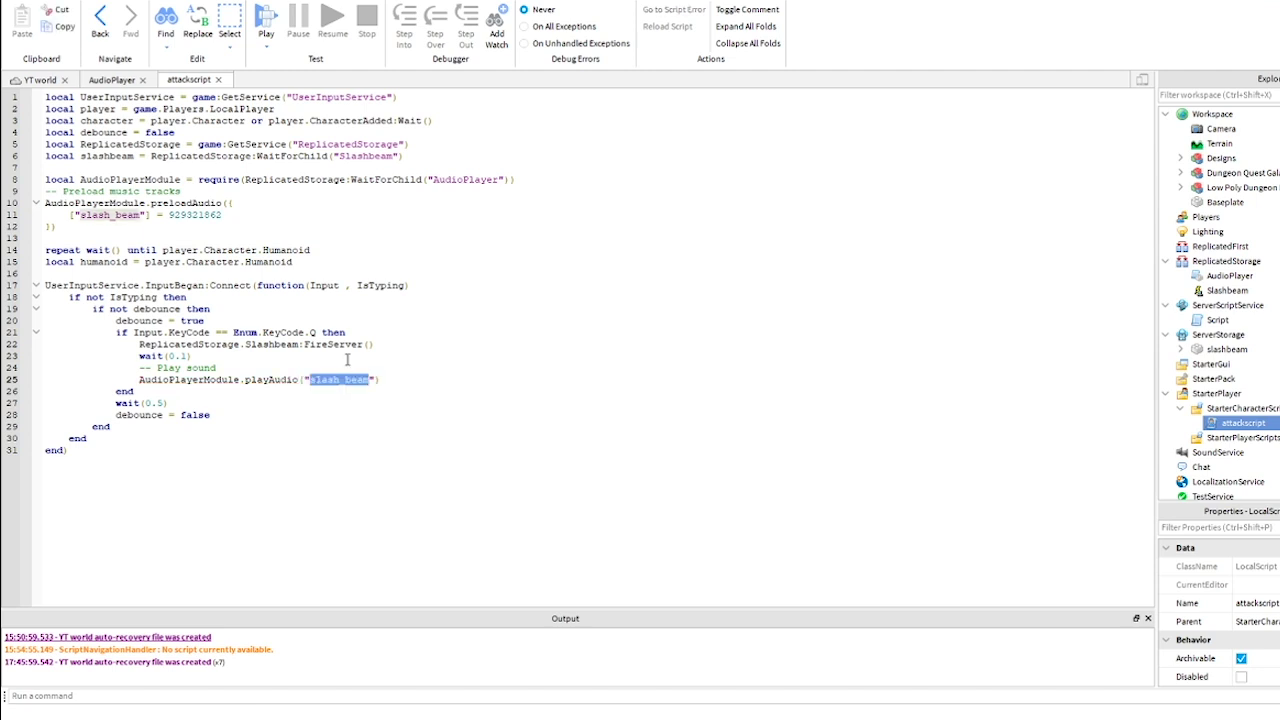
pyautogui.moveTo(146, 213); pyautogui.dragTo(80, 215)
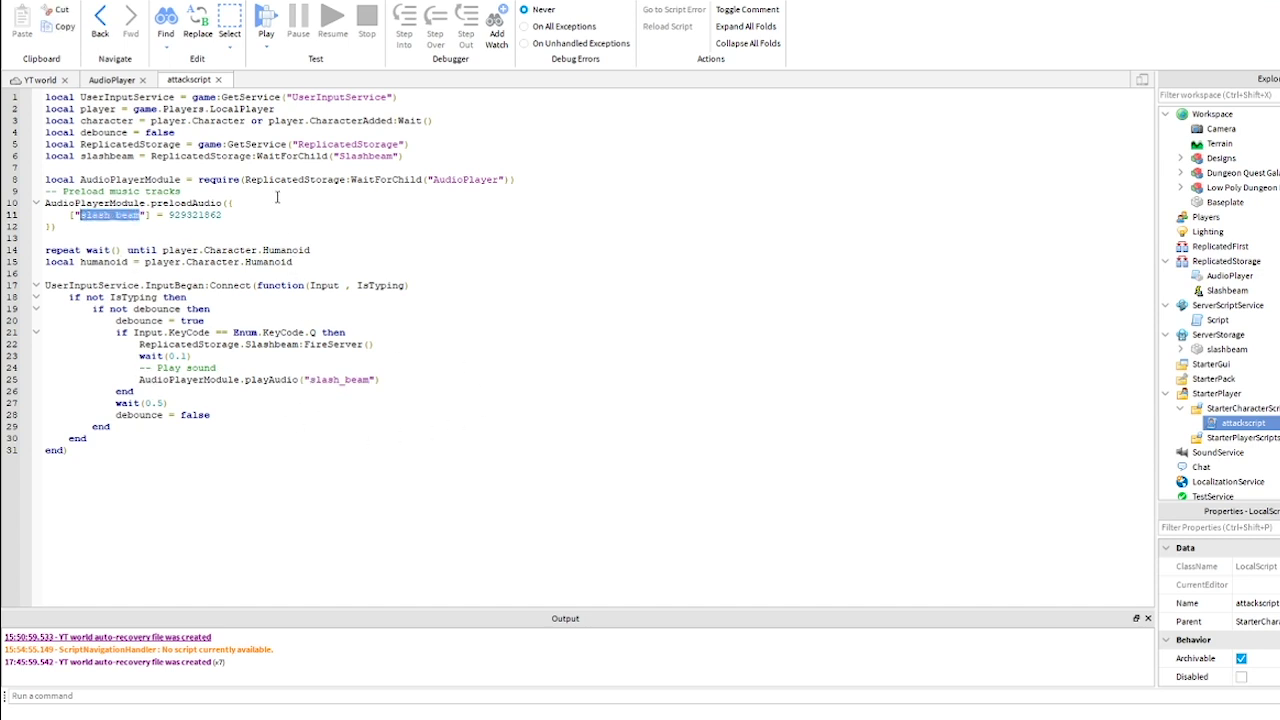
# Playtest the game, run forward, and fire the Slashbeam to hear the slash sound.
pyautogui.click(266, 18)
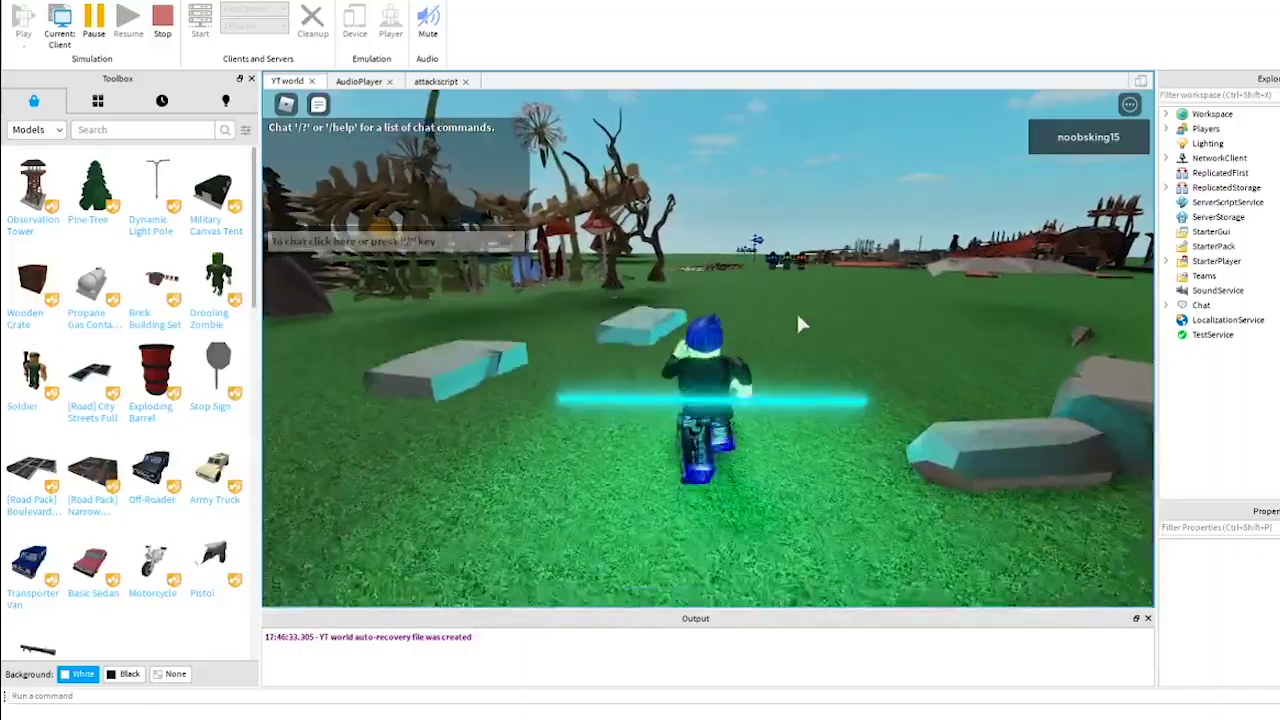
pyautogui.press('w')
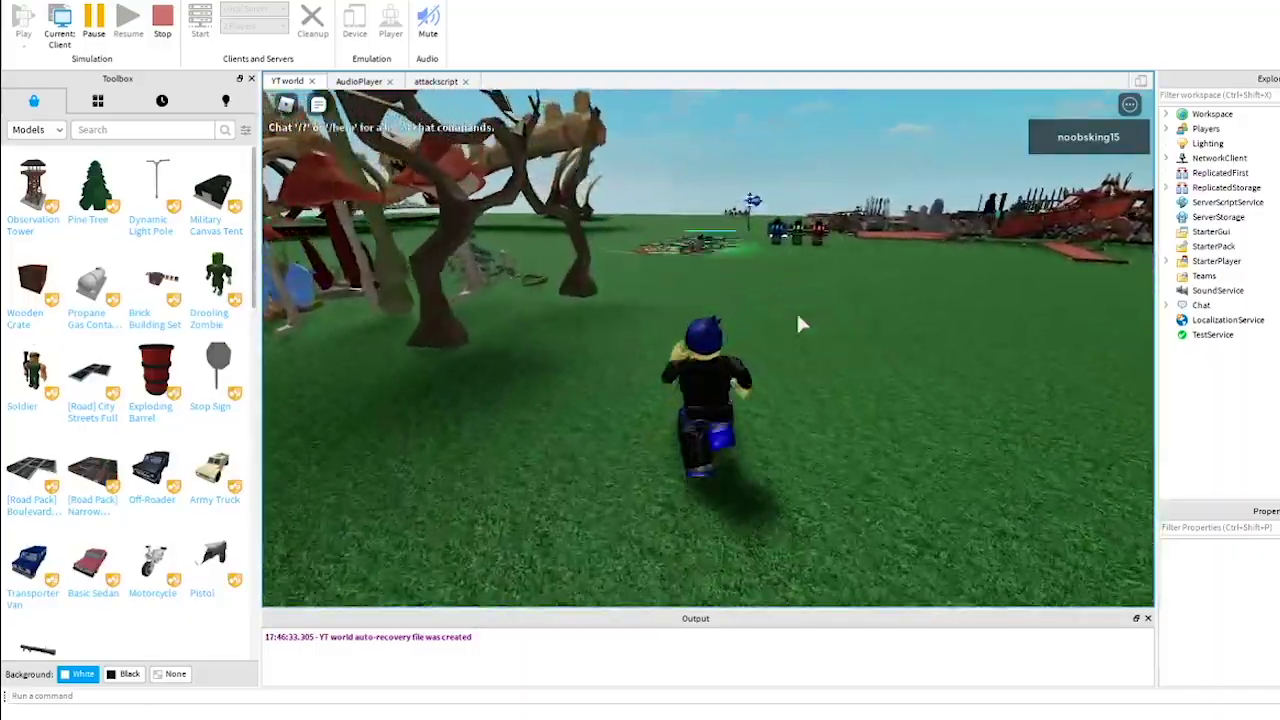
pyautogui.click(798, 324)
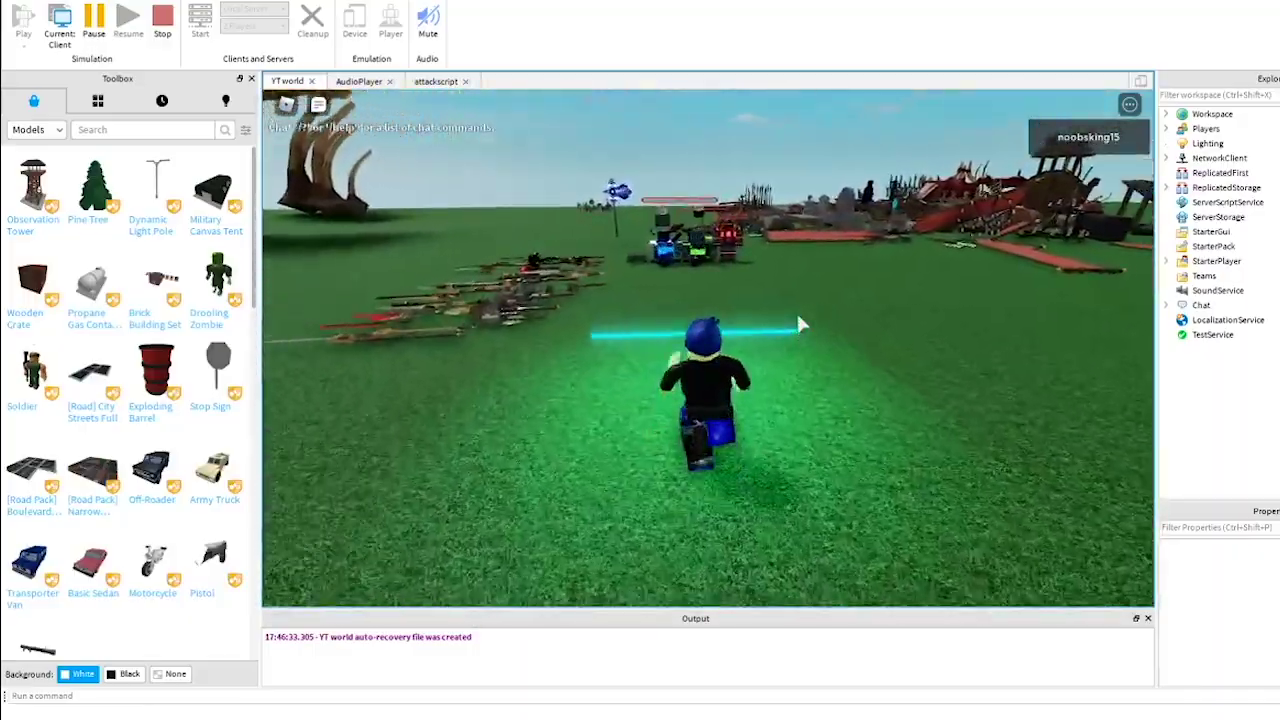
pyautogui.press('w')
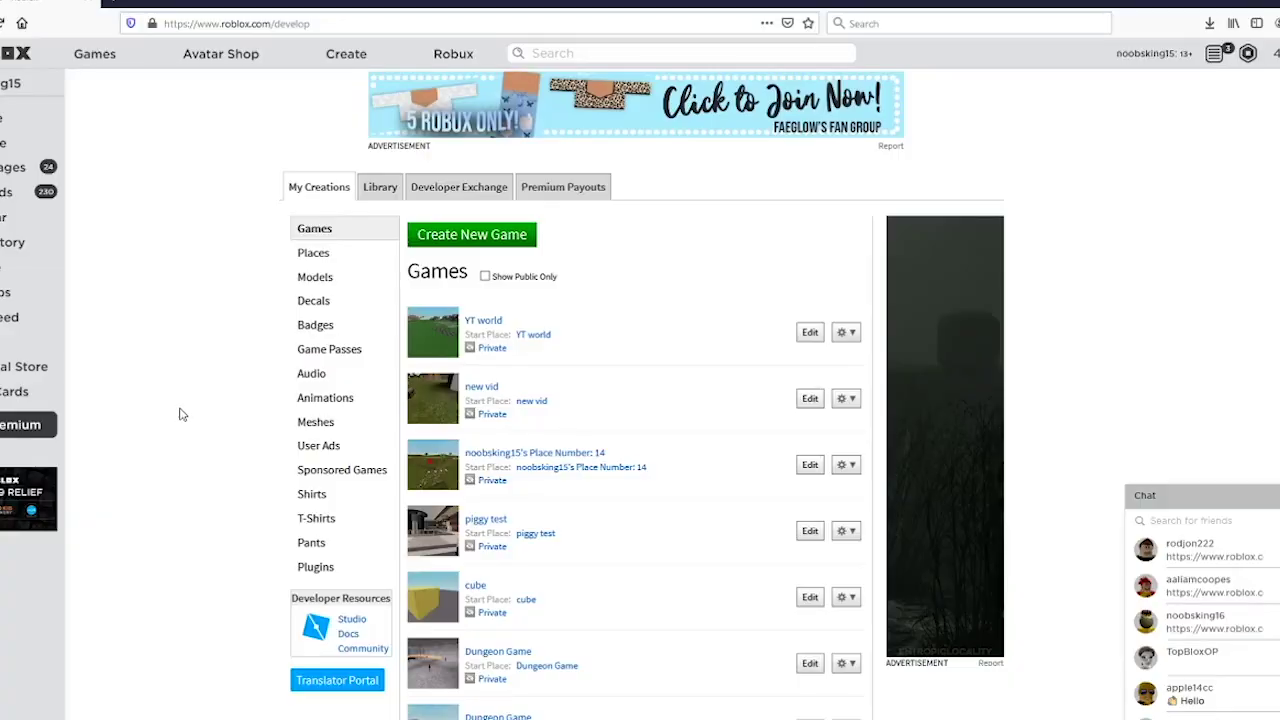
# Search the library's audio for 'slash sound' and open the Slash audio page.
pyautogui.click(378, 196)
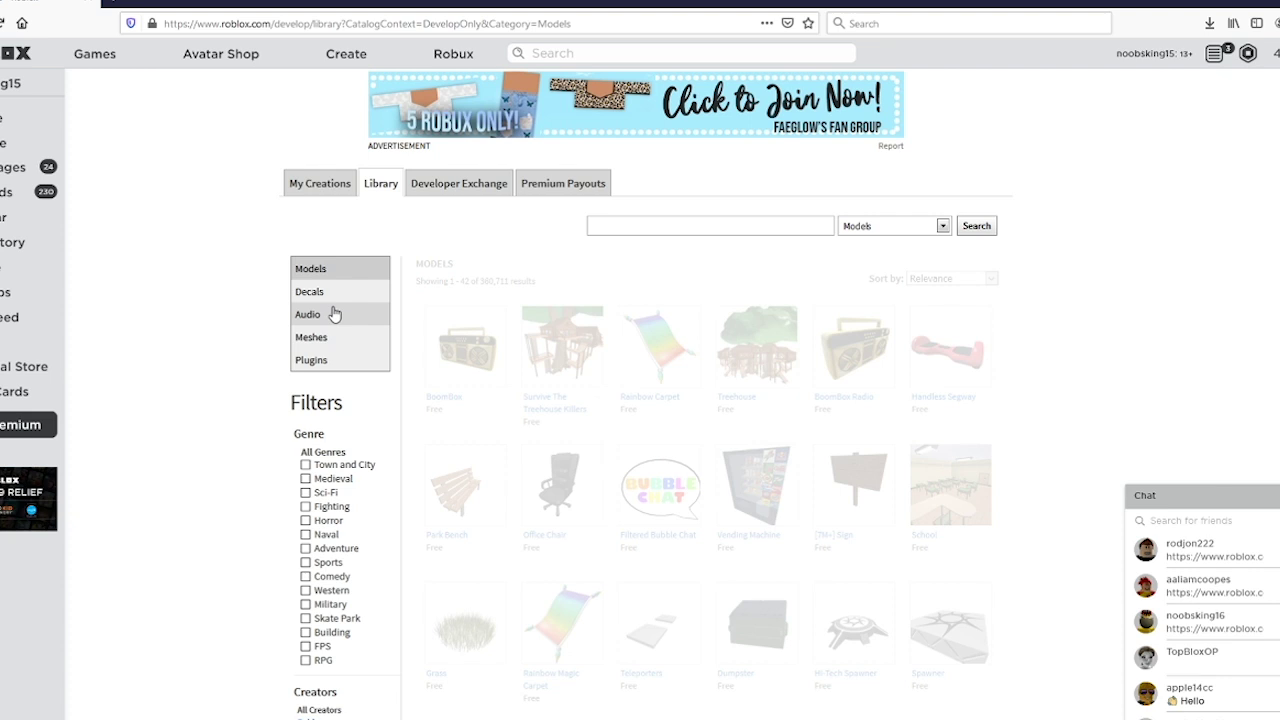
pyautogui.click(325, 314)
pyautogui.write('slash sou')
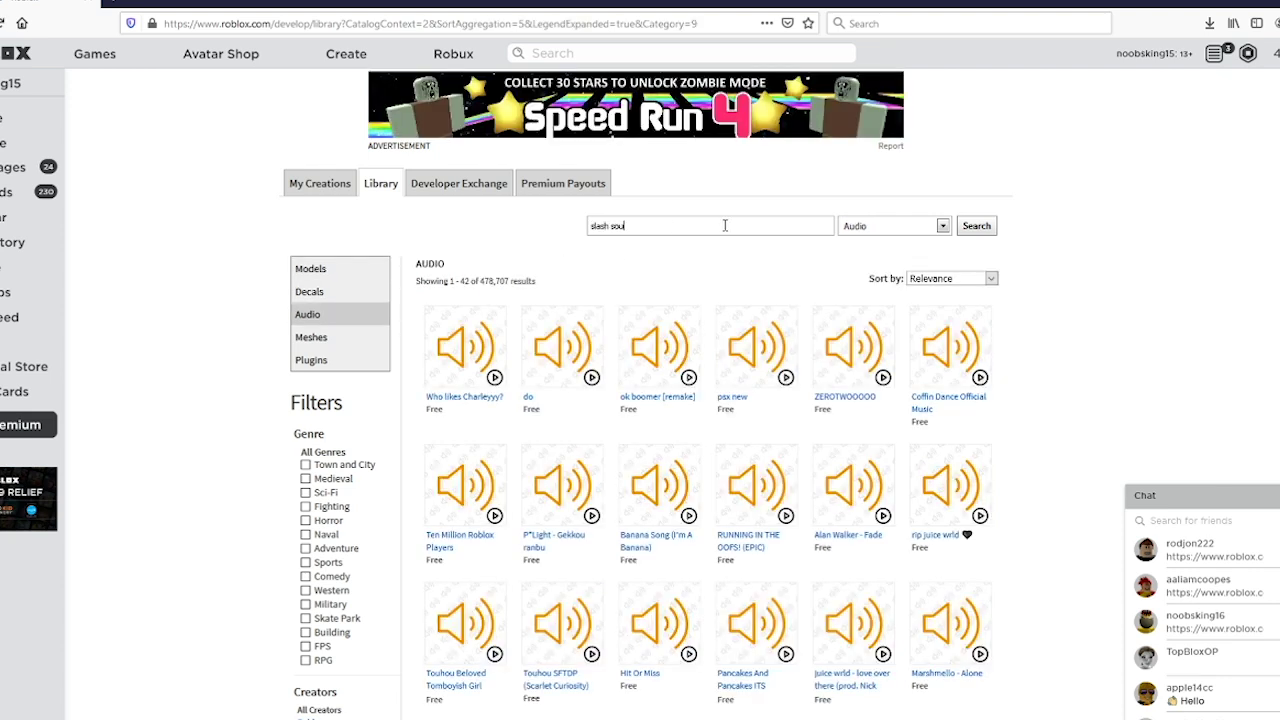
pyautogui.write('nd')
pyautogui.press('Return')
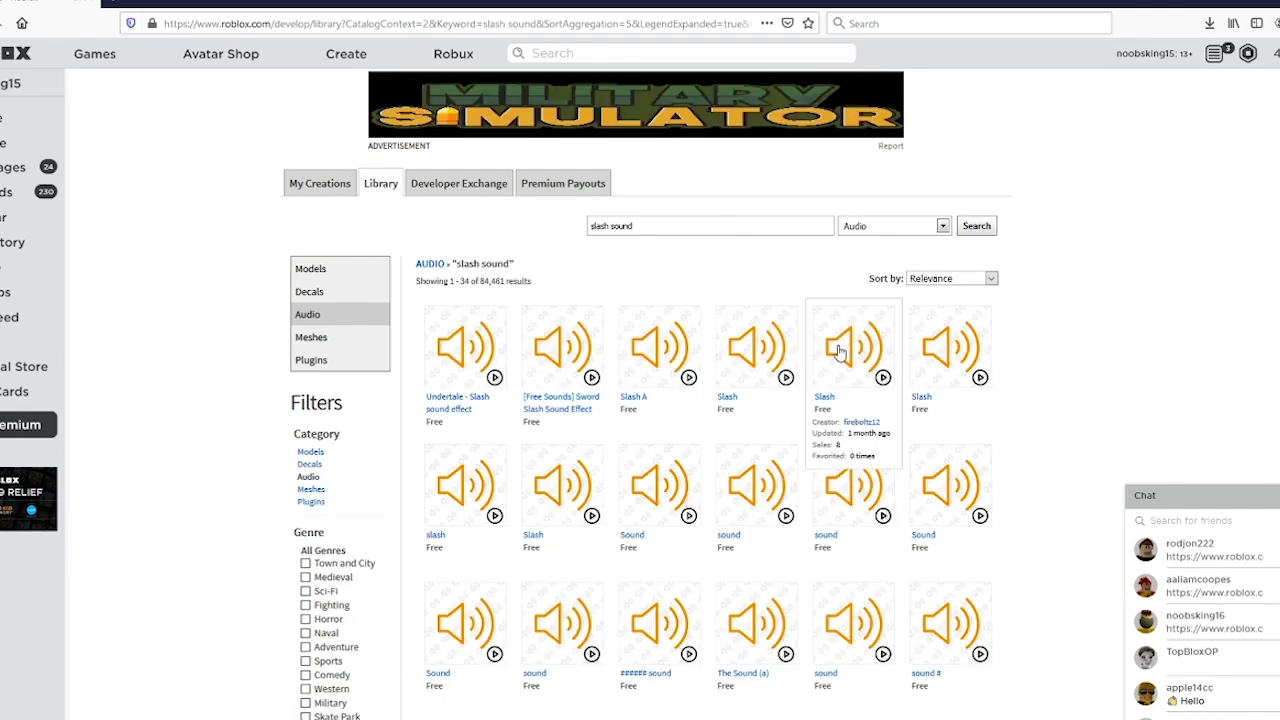
pyautogui.click(755, 345)
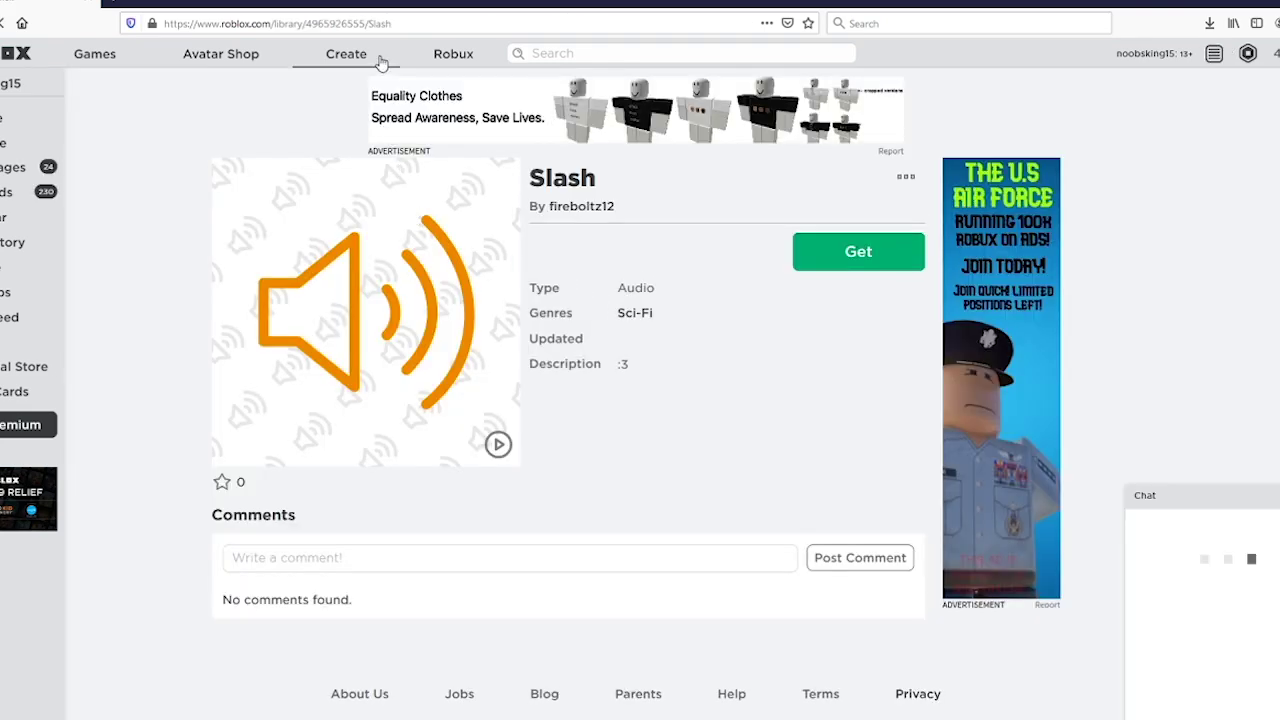
pyautogui.doubleClick(315, 24)
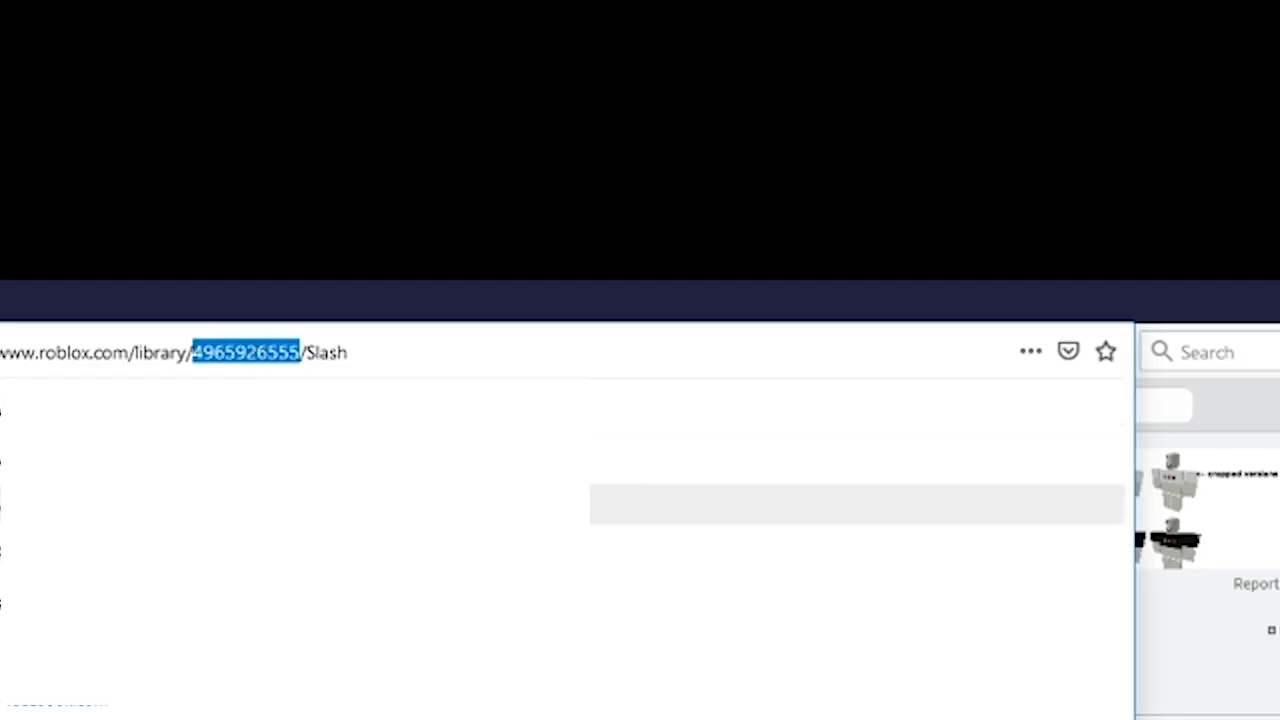
pyautogui.hotkey('ctrl', 'c')
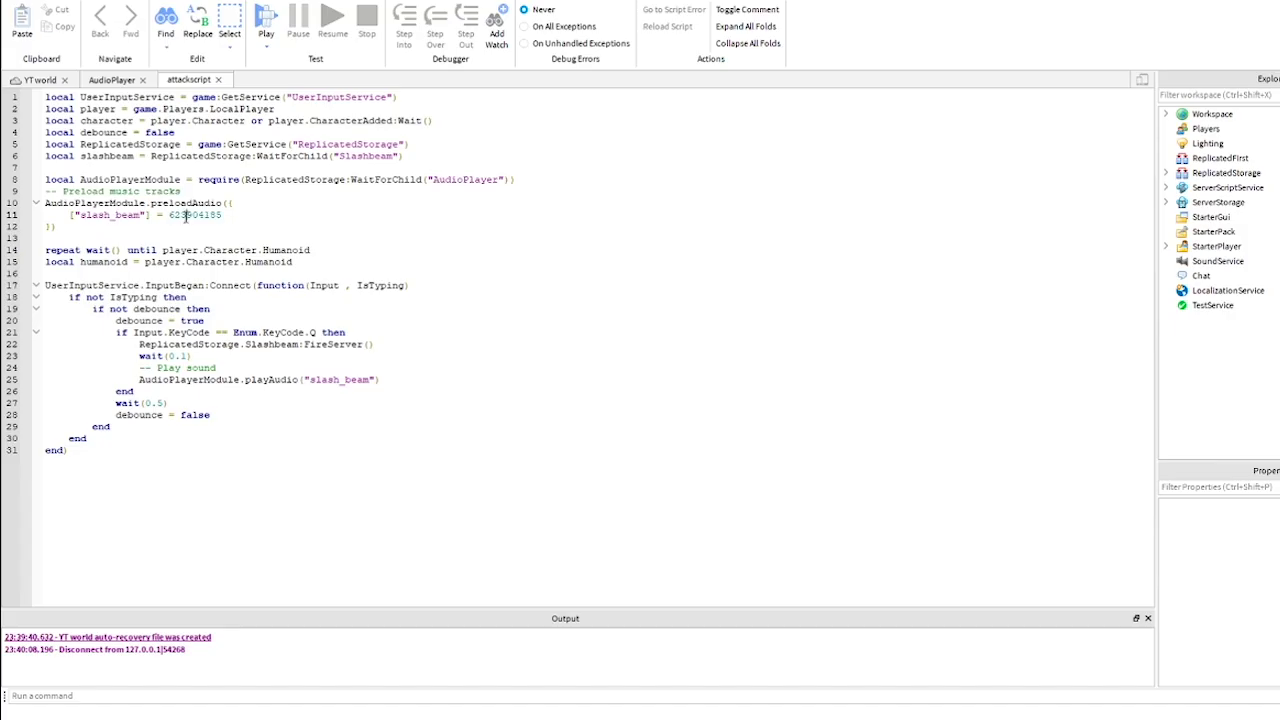
pyautogui.doubleClick(186, 215)
pyautogui.hotkey('ctrl', 'v')
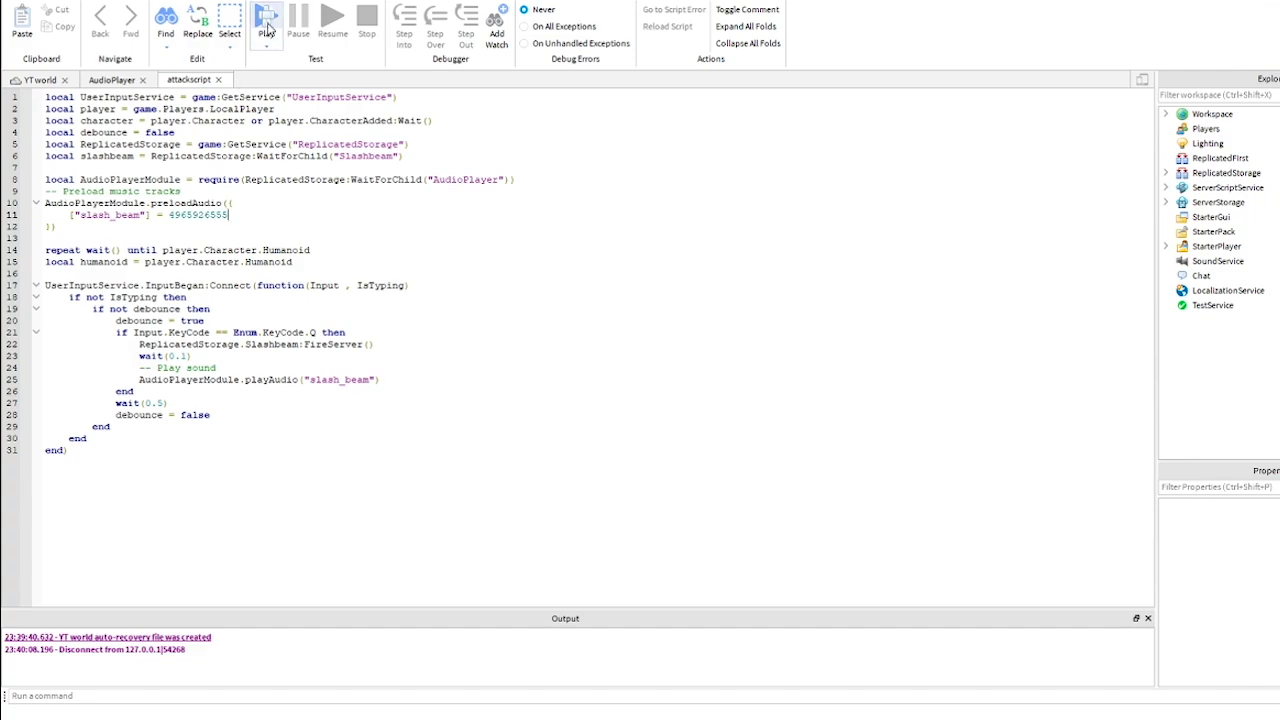
pyautogui.click(268, 28)
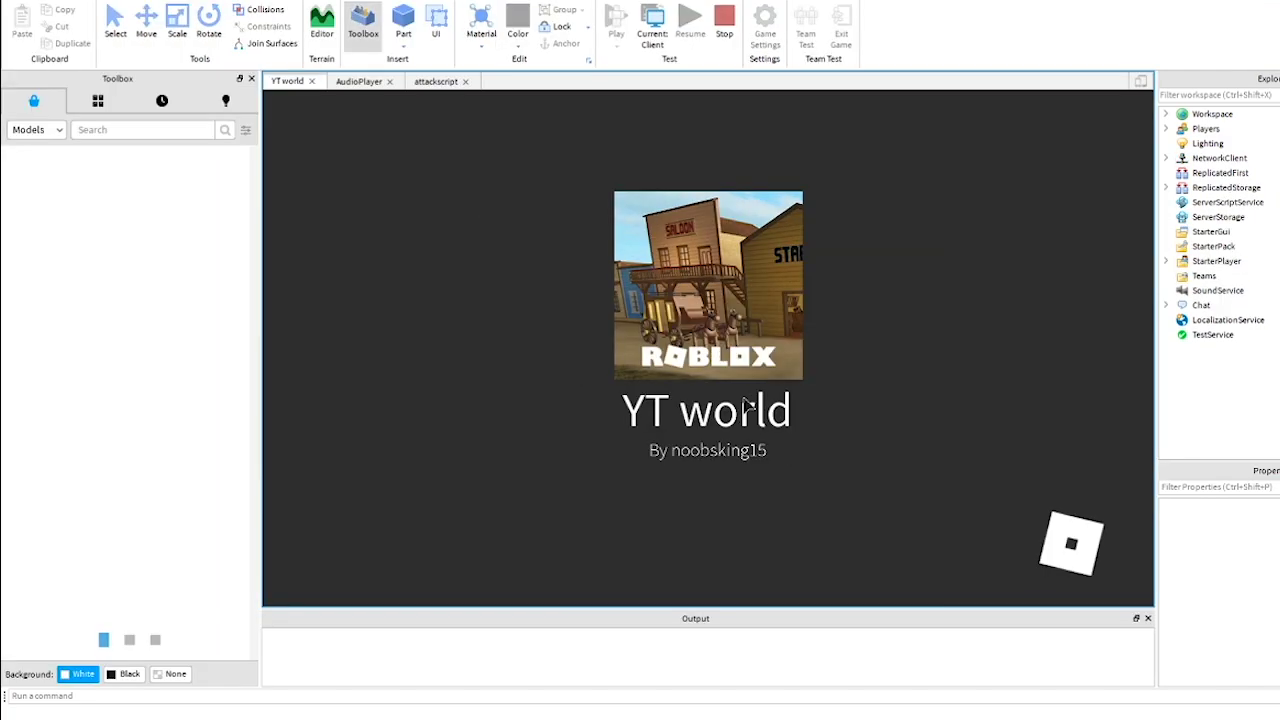
# Run forward, fire the Slashbeam three times, swing the camera, then stop the playtest.
pyautogui.press('w')
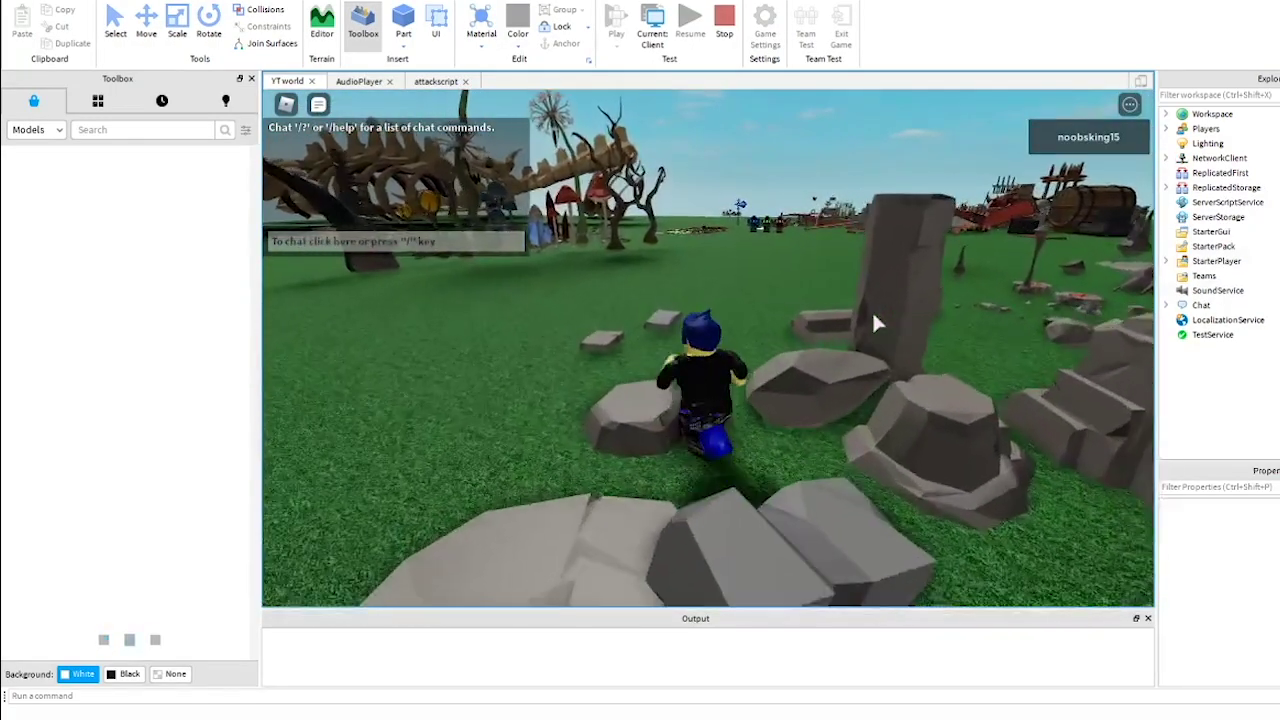
pyautogui.press('w')
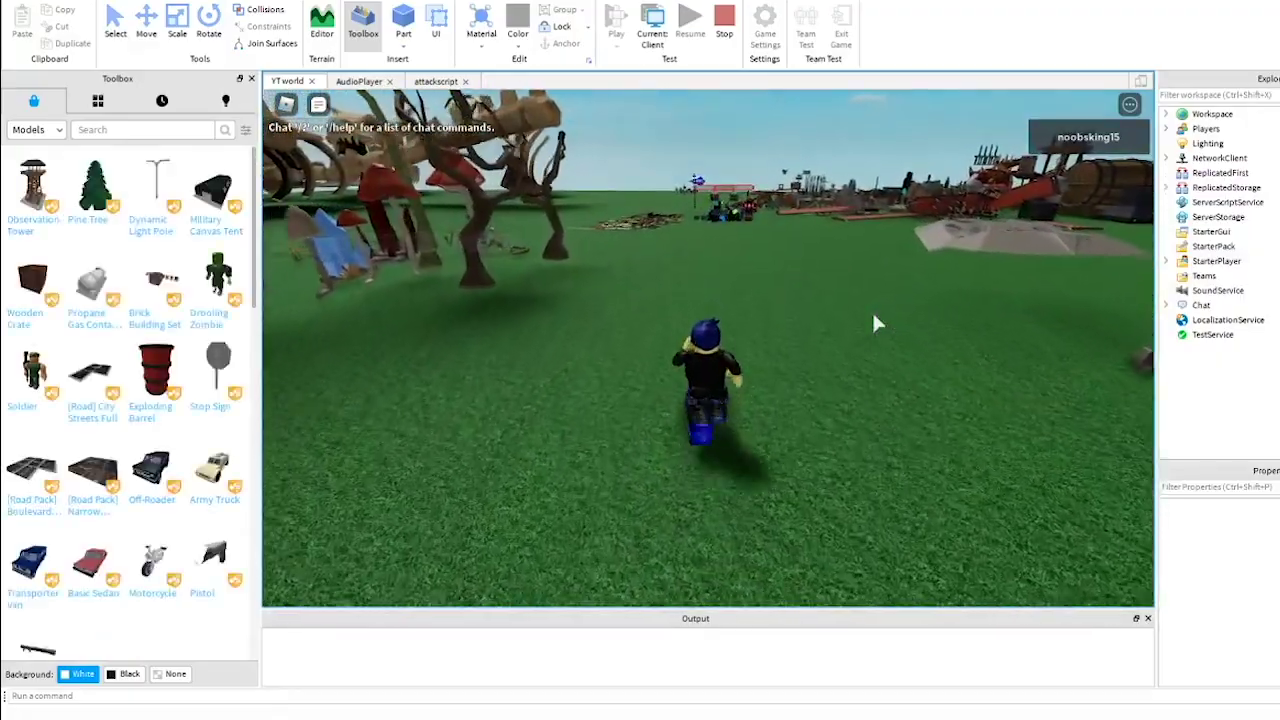
pyautogui.press('w')
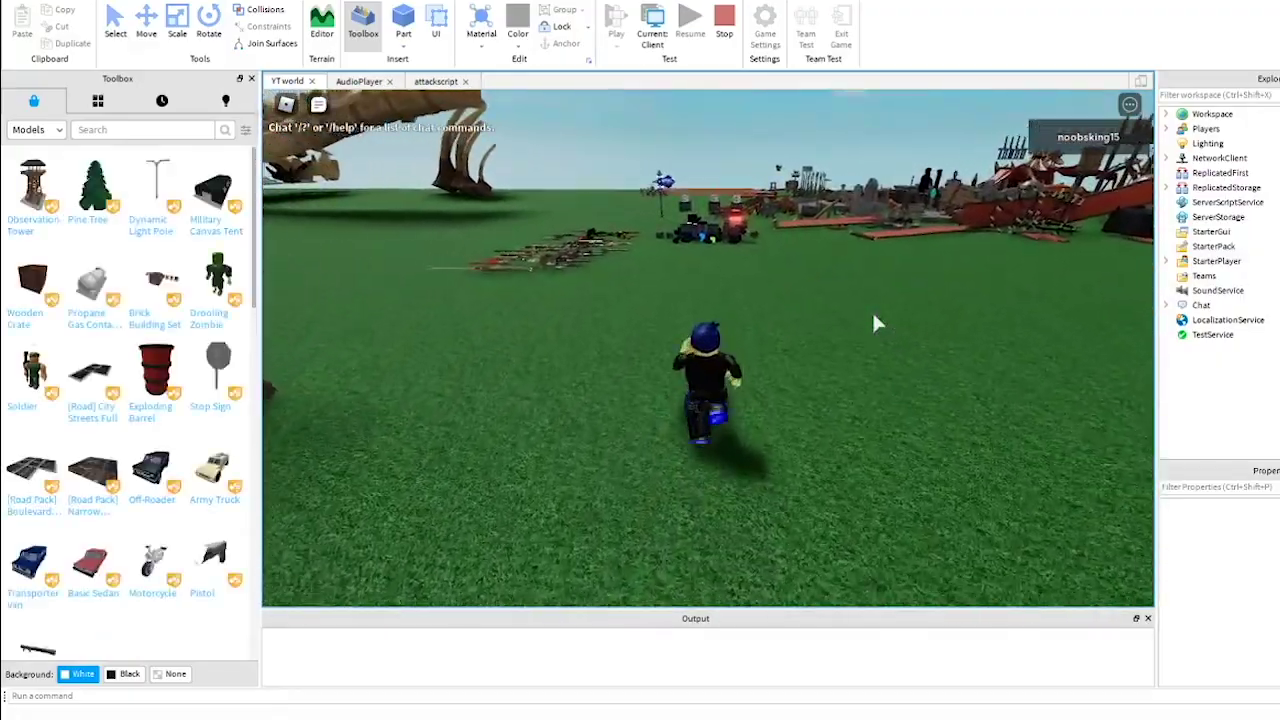
pyautogui.click(870, 320)
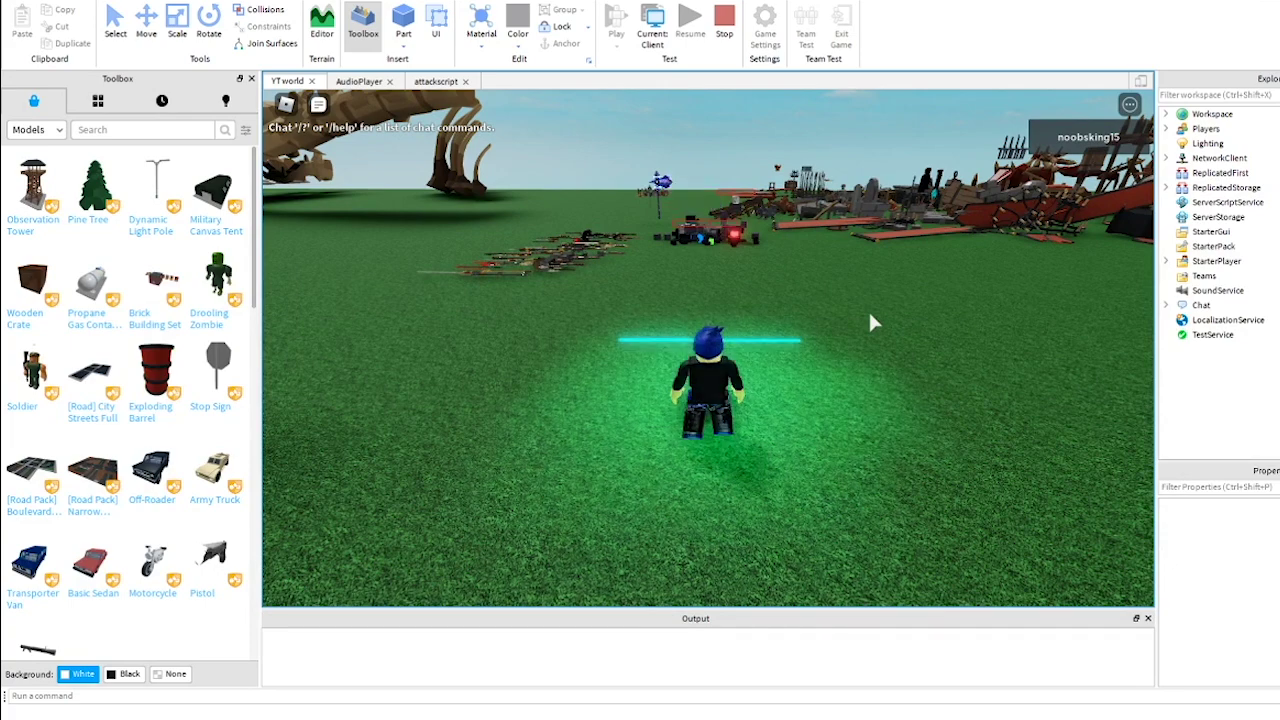
pyautogui.click(871, 322)
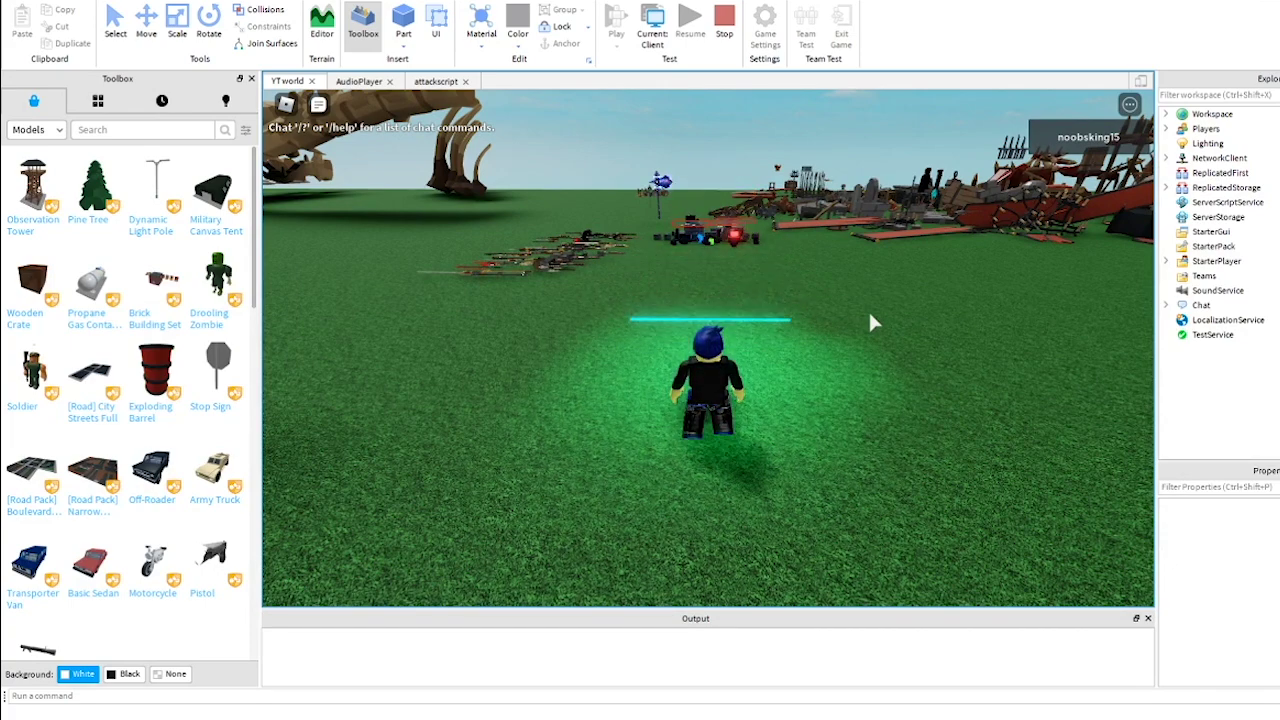
pyautogui.click(869, 326)
pyautogui.moveTo(863, 315); pyautogui.dragTo(862, 315, button='right')
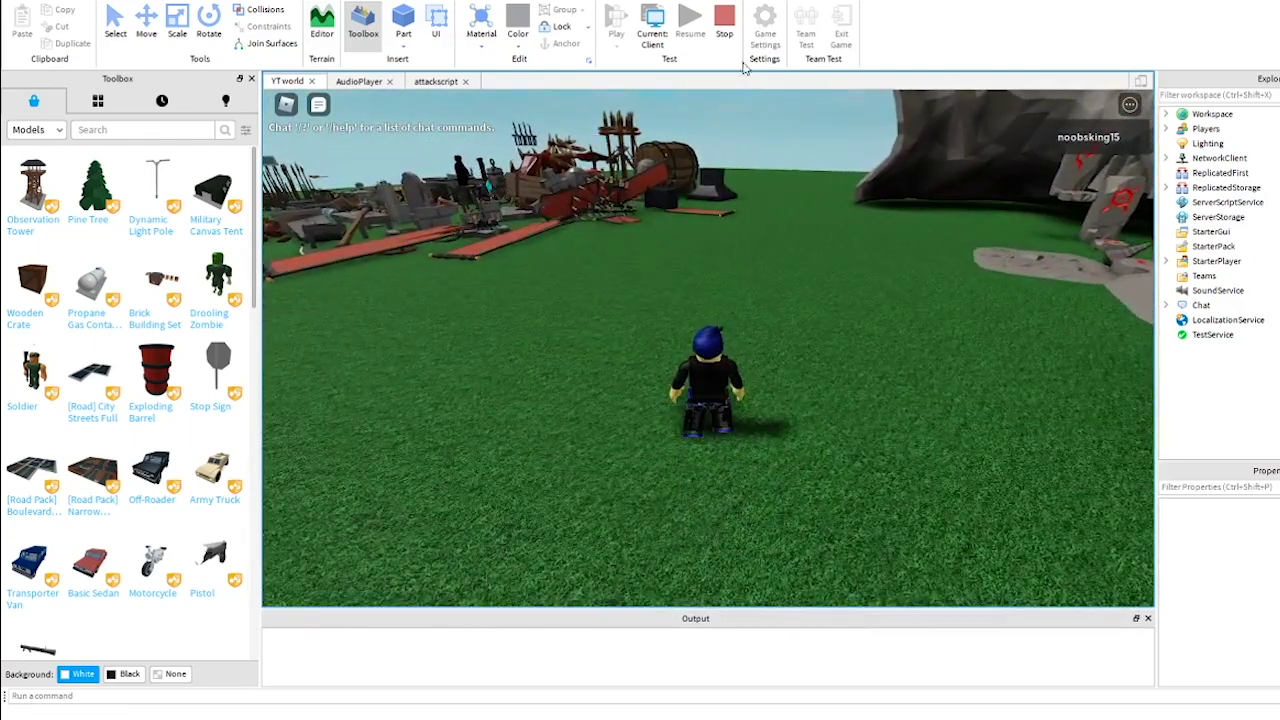
pyautogui.click(724, 22)
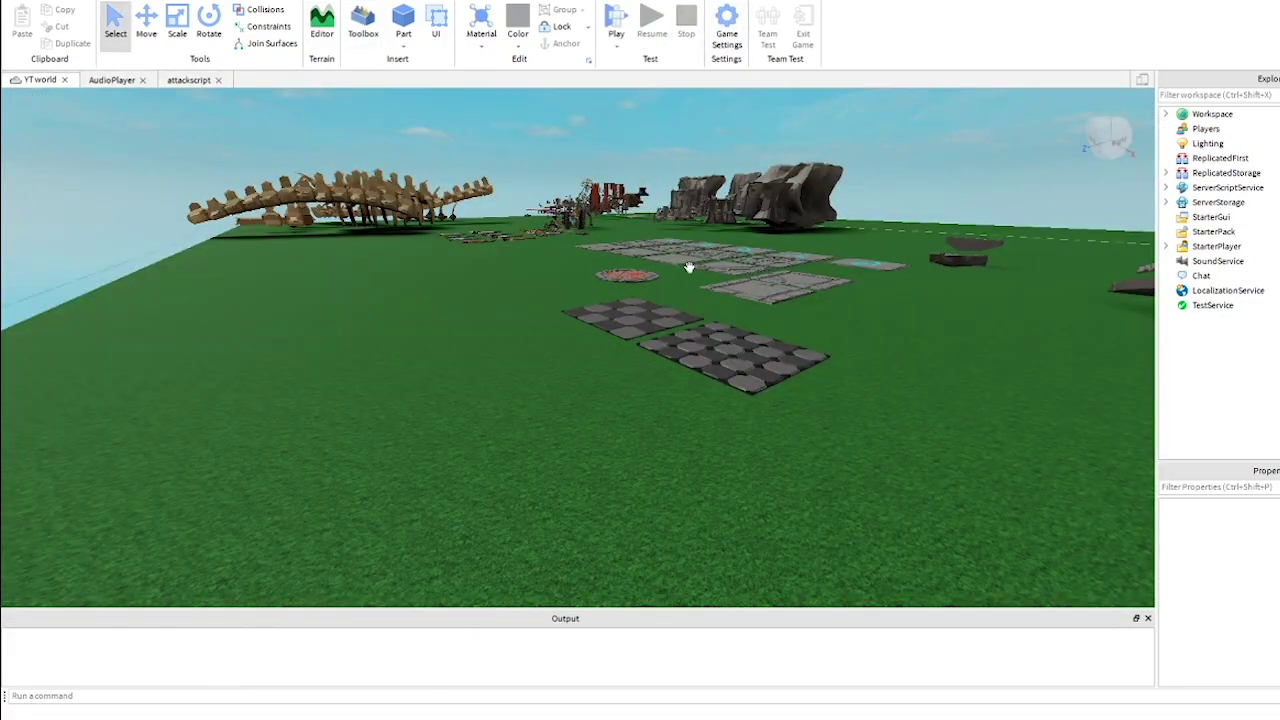